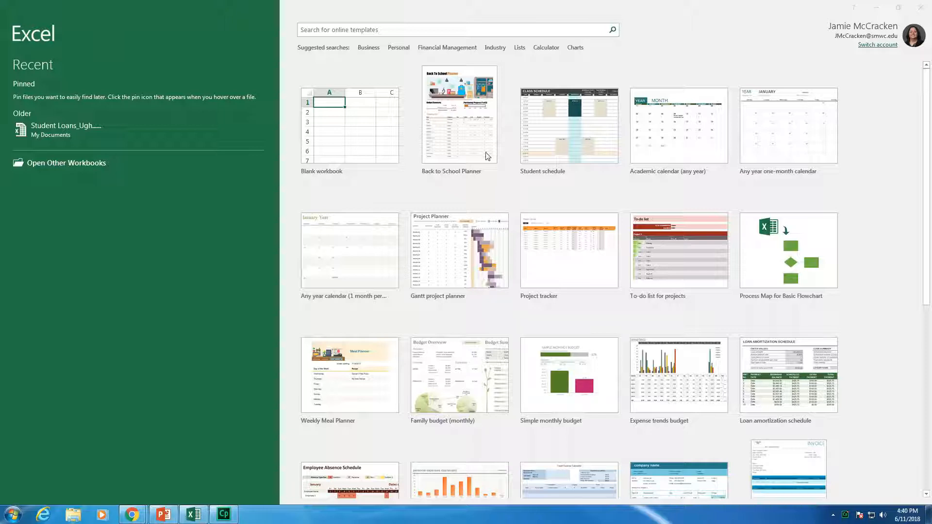
- Create a new blank workbook and select cell B4
click(347, 140)
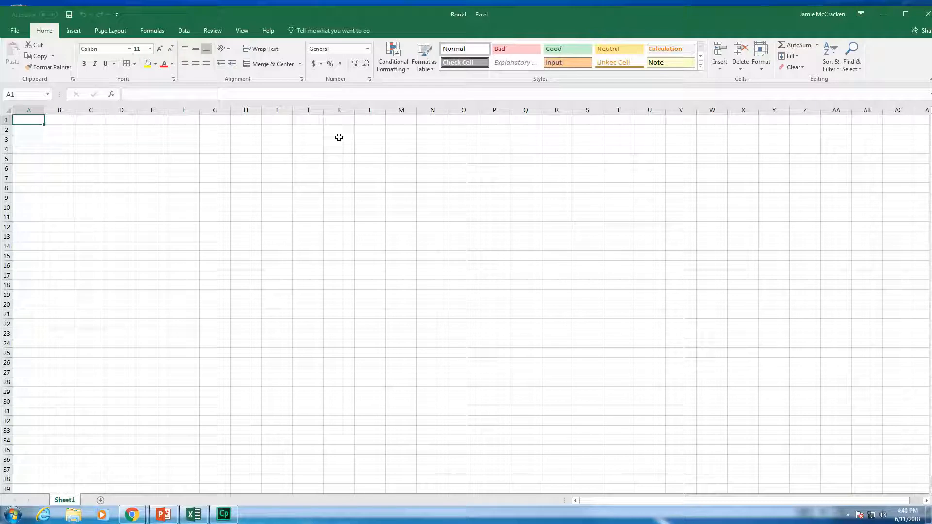
click(59, 150)
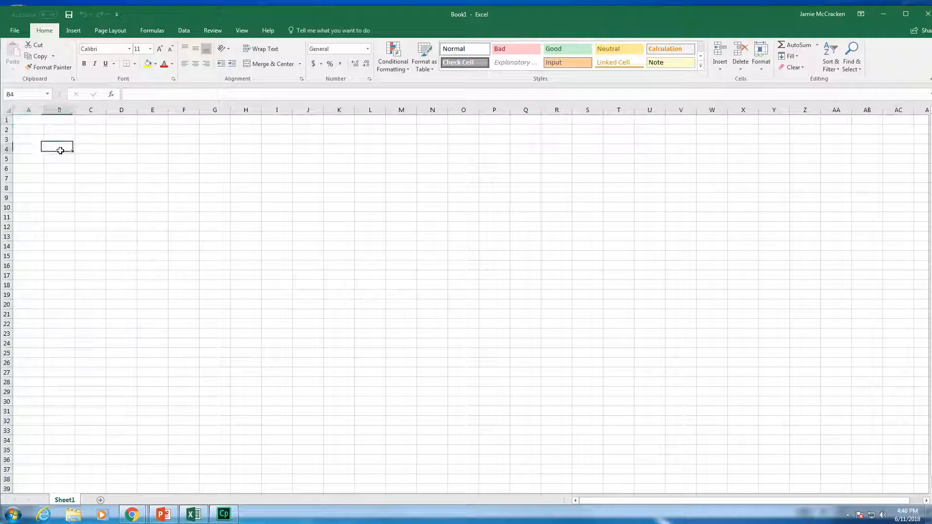
- Open the list of available Excel add-ins from the program options and make sure Analysis ToolPak is enabled
click(16, 32)
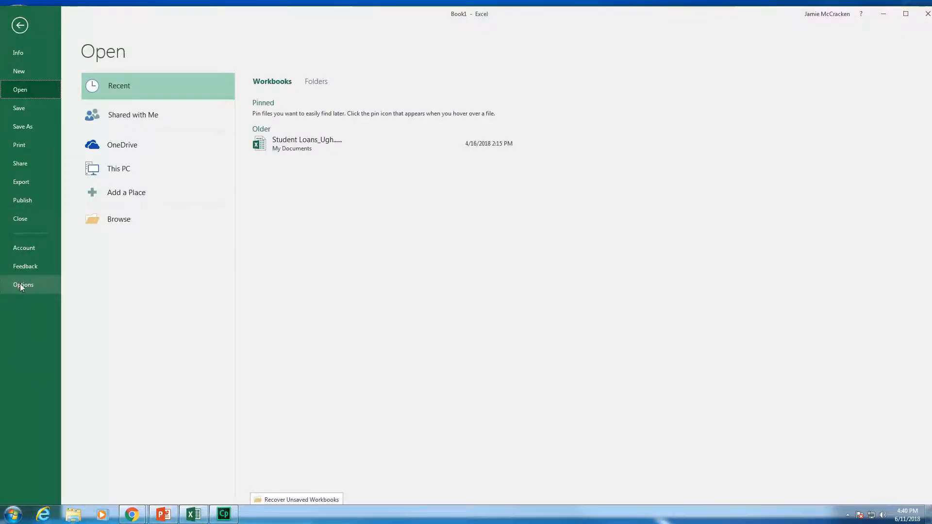
click(19, 284)
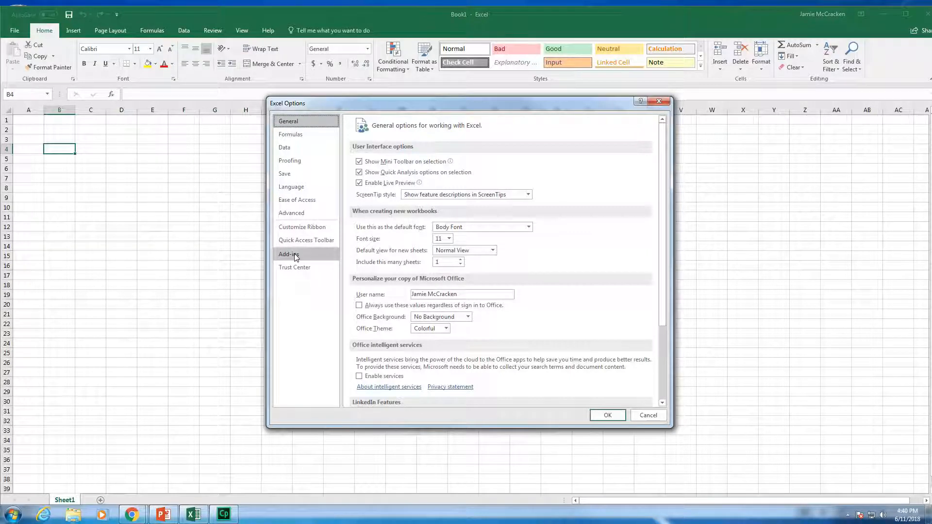
click(295, 255)
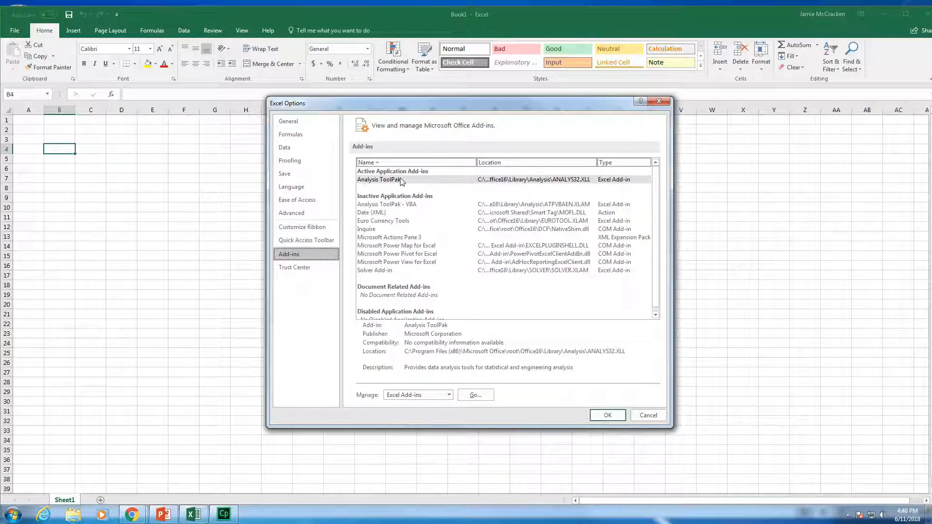
click(392, 206)
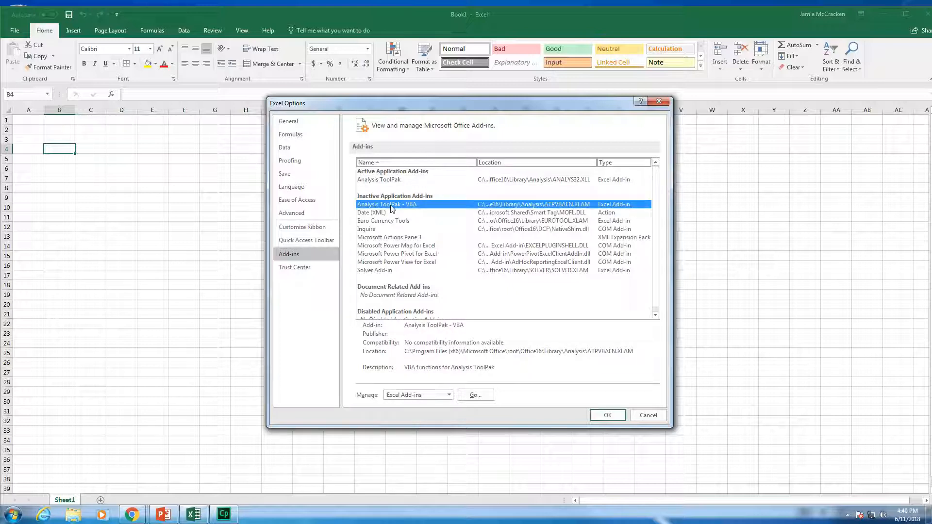
click(481, 396)
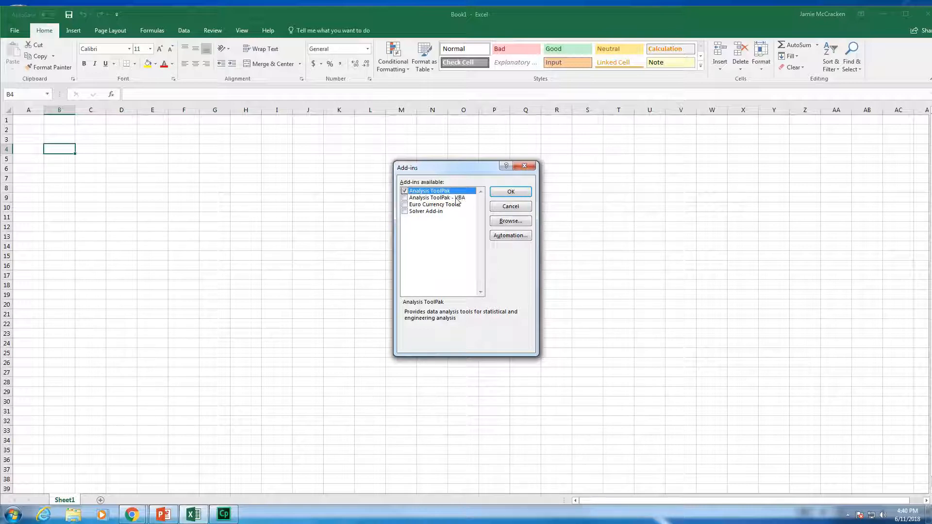
click(404, 191)
click(507, 191)
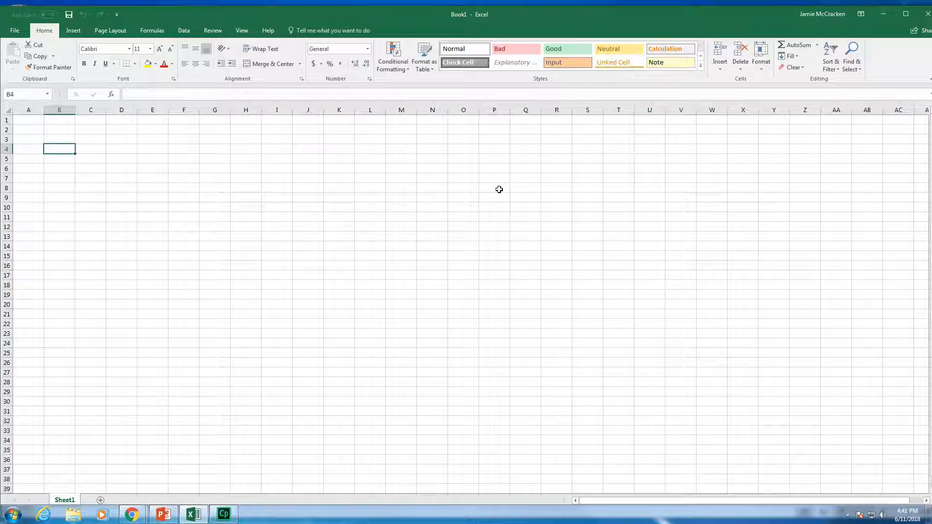
- Enter the values 34, 25, 12, 24, 34, 56 and 97 down cells B4 to B10
text(34)
key(Return)
text(25)
key(Return)
text(12)
key(Return)
text(24)
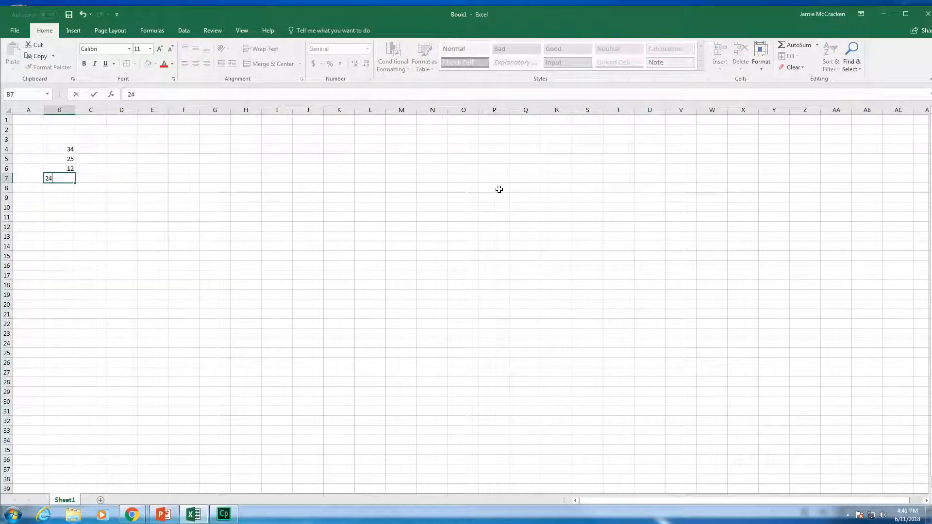
key(Return)
text(34)
key(Return)
text(56)
key(Return)
text(97)
key(Return)
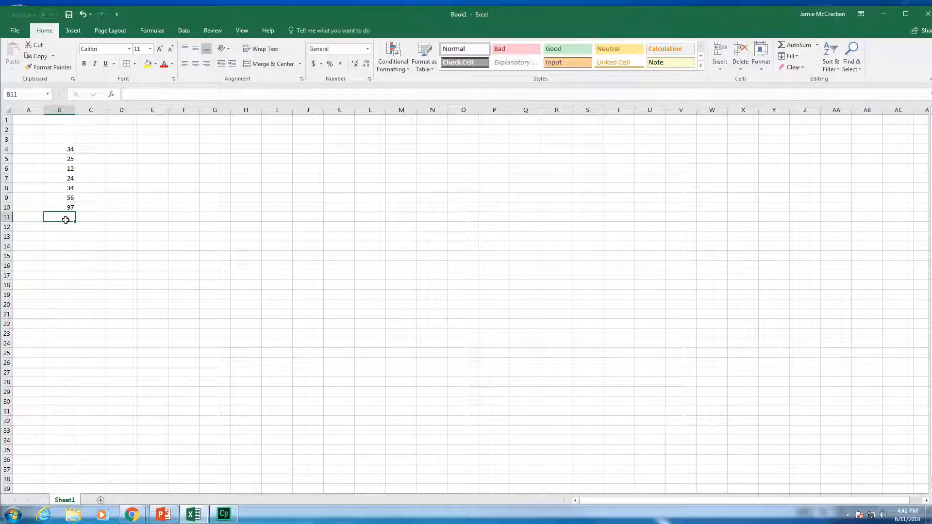
- Enter the labels Mean, Median, Mode, SD and Variance down cells E4 to E8
click(124, 151)
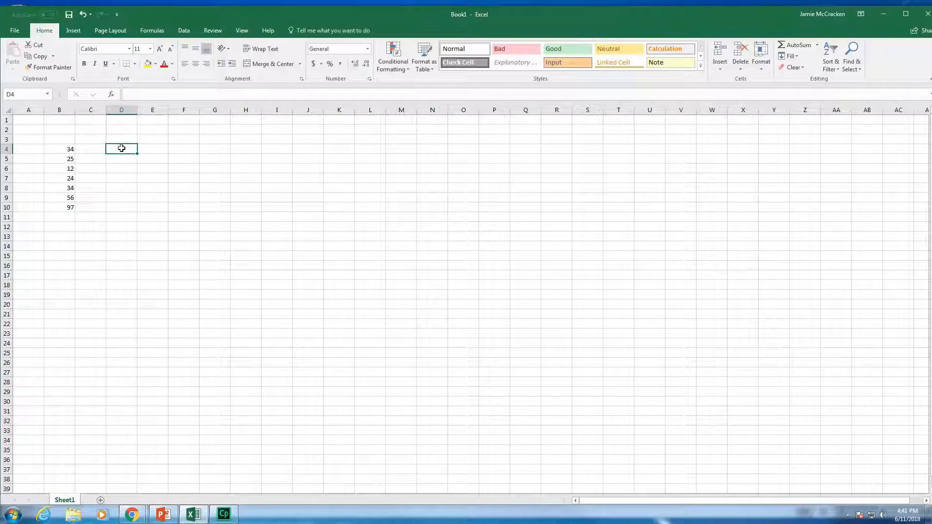
click(147, 149)
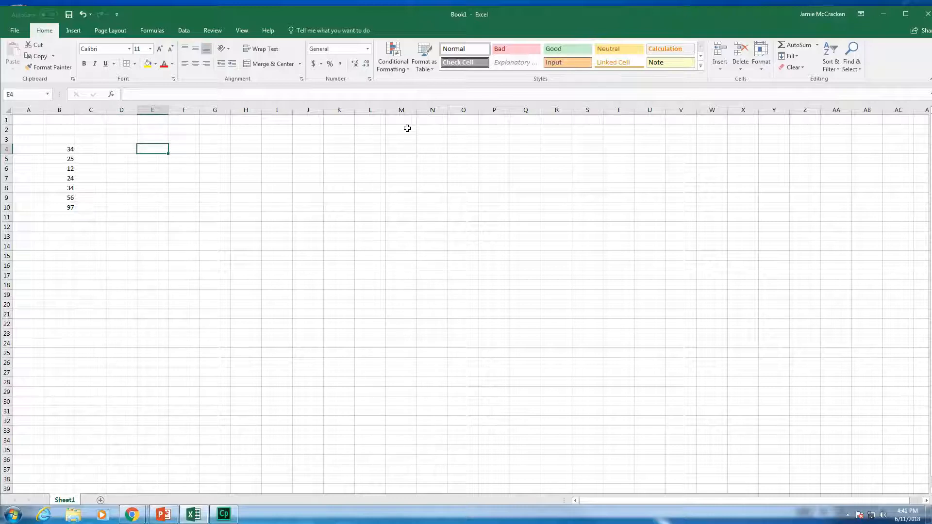
text(Mean)
key(Return)
text(Median)
key(Return)
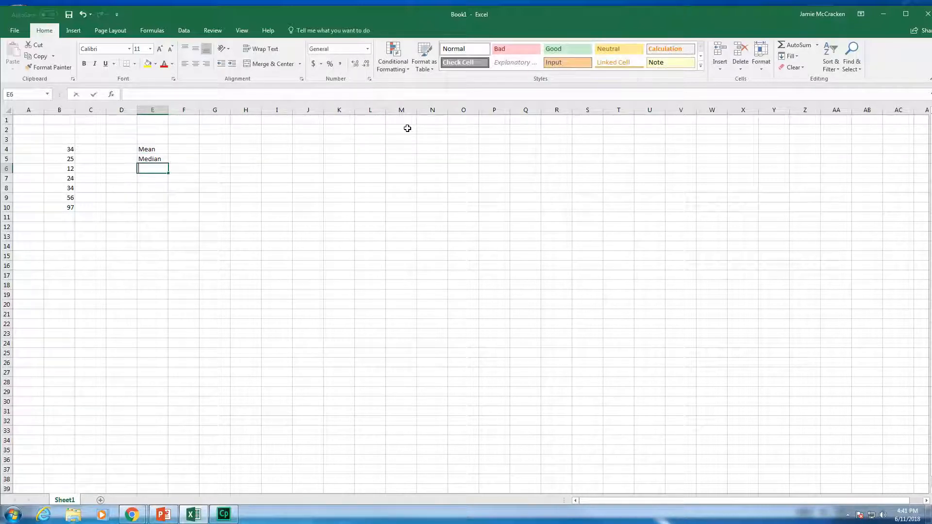
text(Mode)
key(Return)
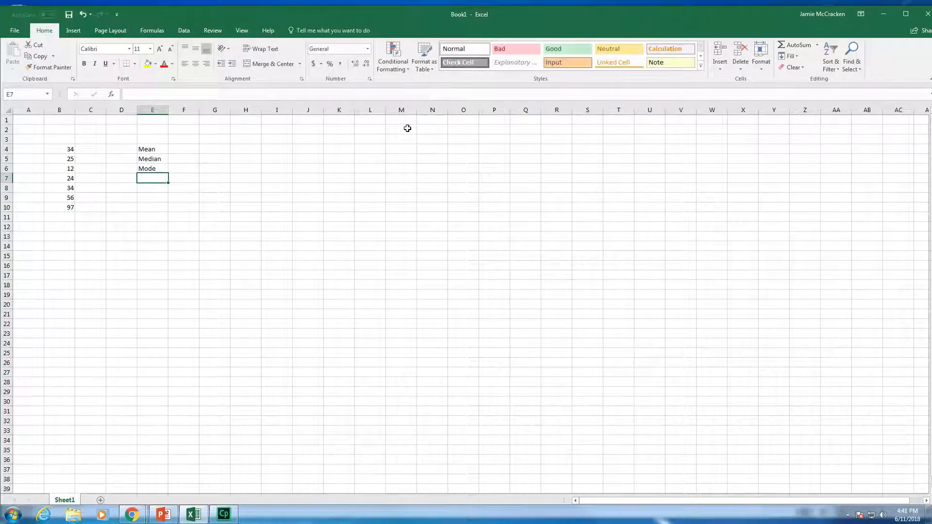
text(SD)
key(Return)
text(Variance)
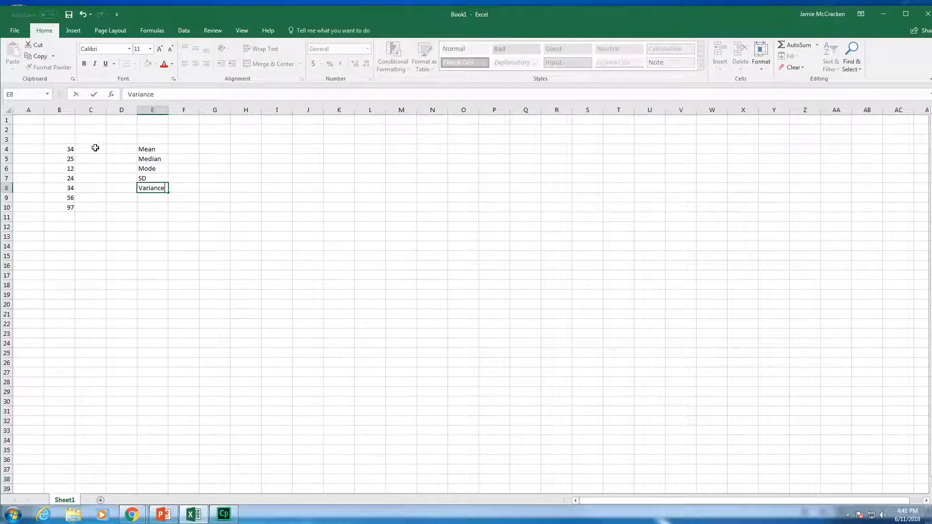
- Insert the statistical function AVERAGE over B4:B10 in cell D4, beside the Mean label
click(118, 149)
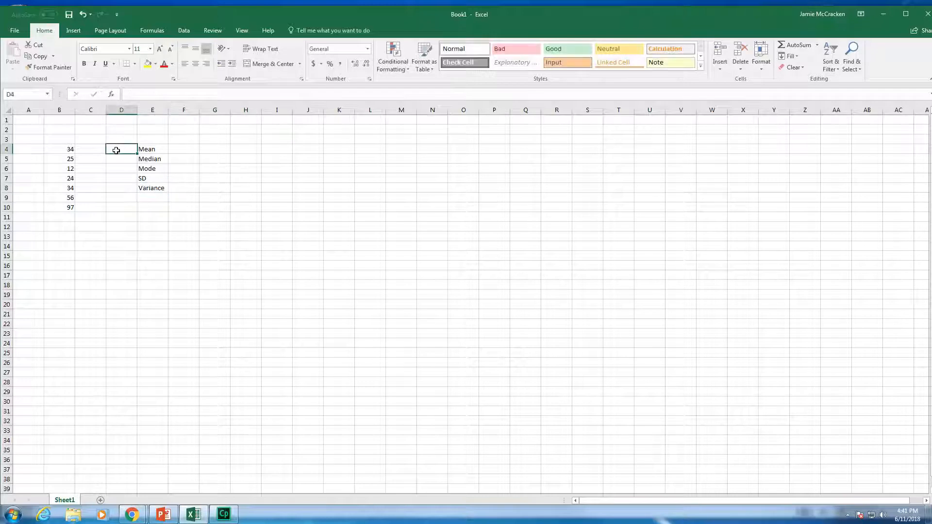
click(111, 94)
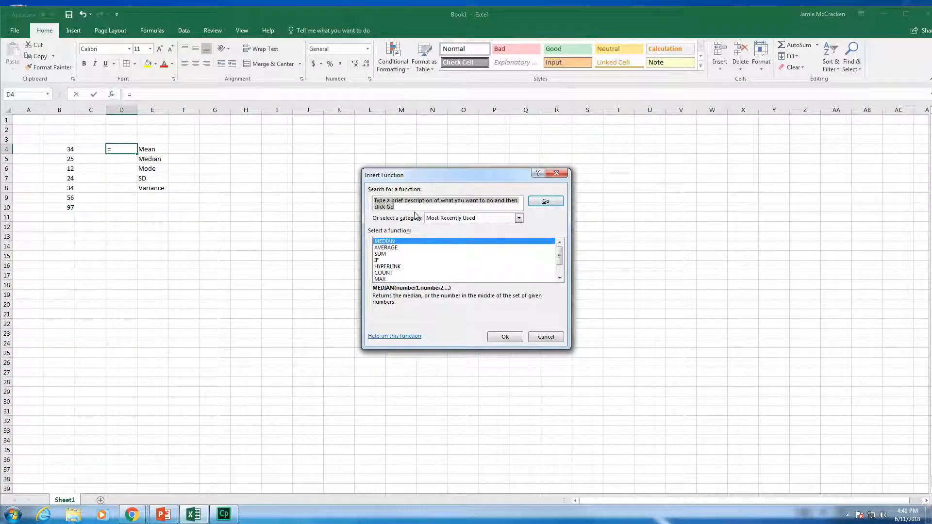
click(518, 218)
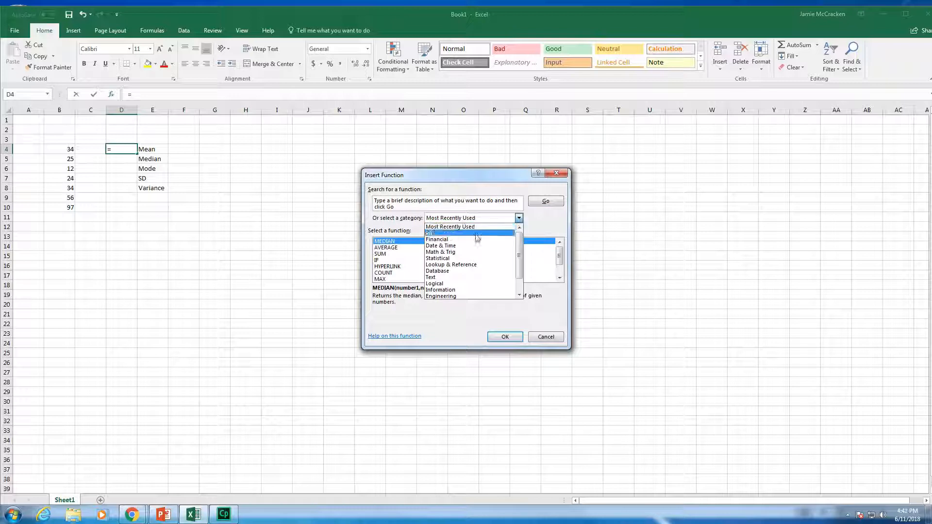
click(452, 259)
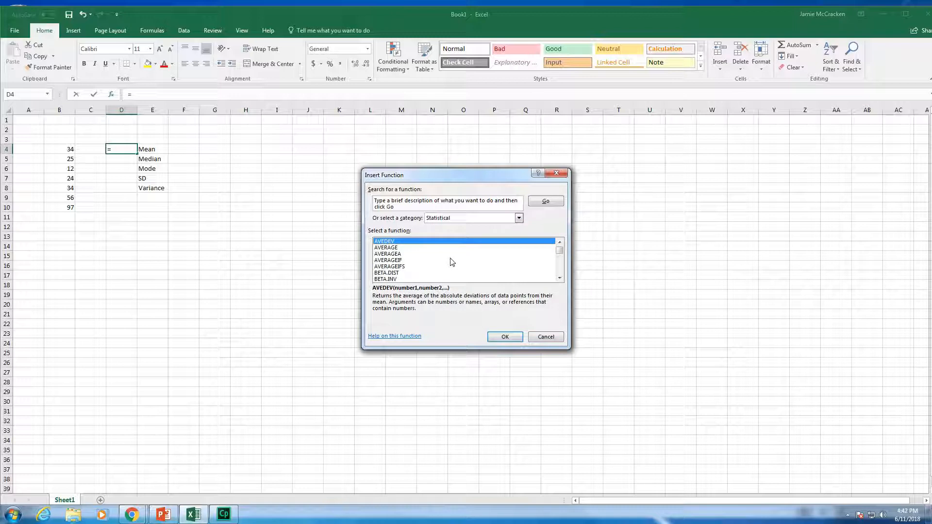
double_click(393, 249)
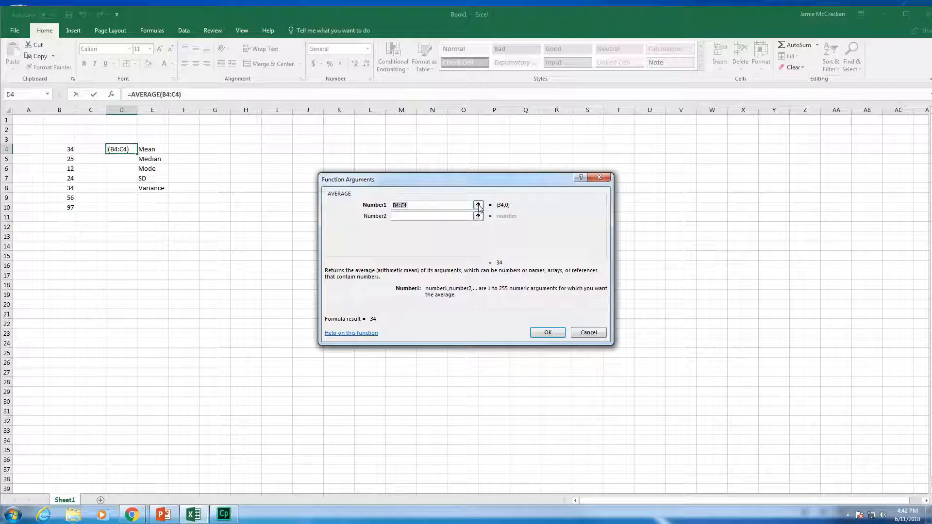
click(477, 205)
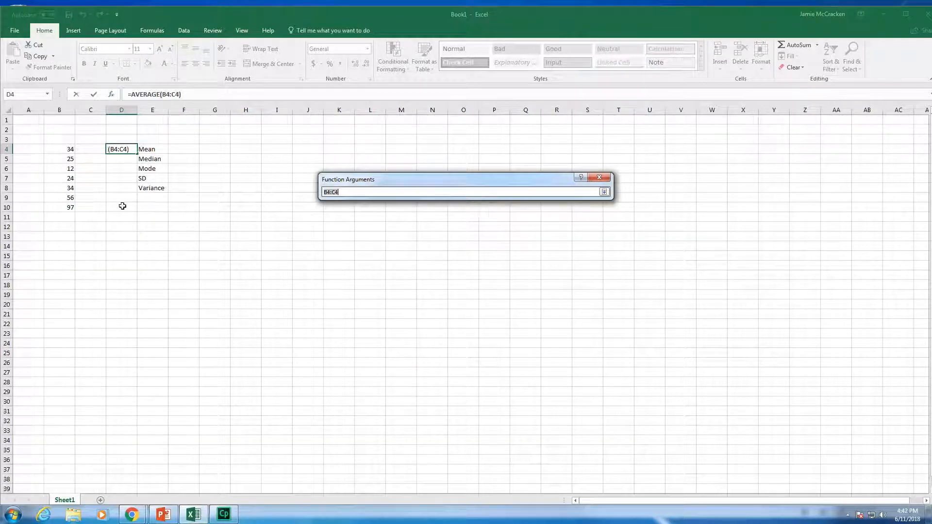
drag(61, 151, 55, 207)
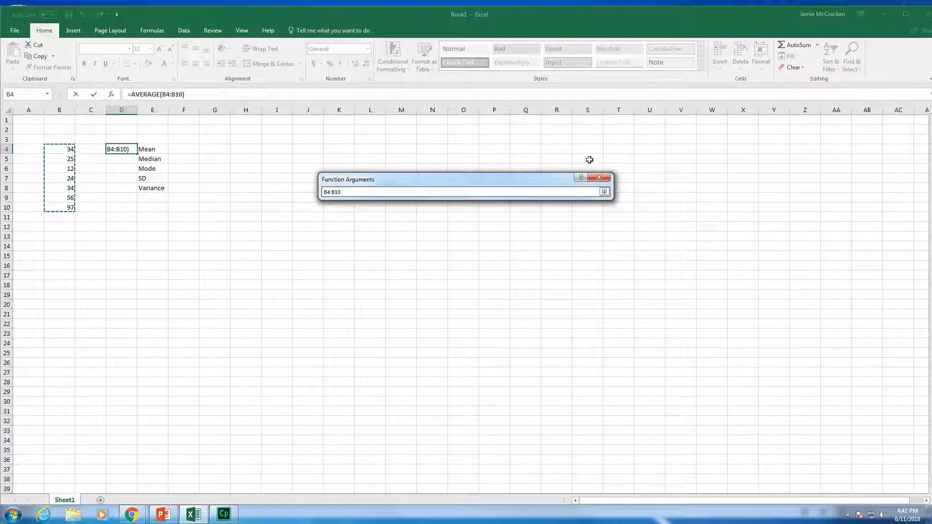
click(604, 192)
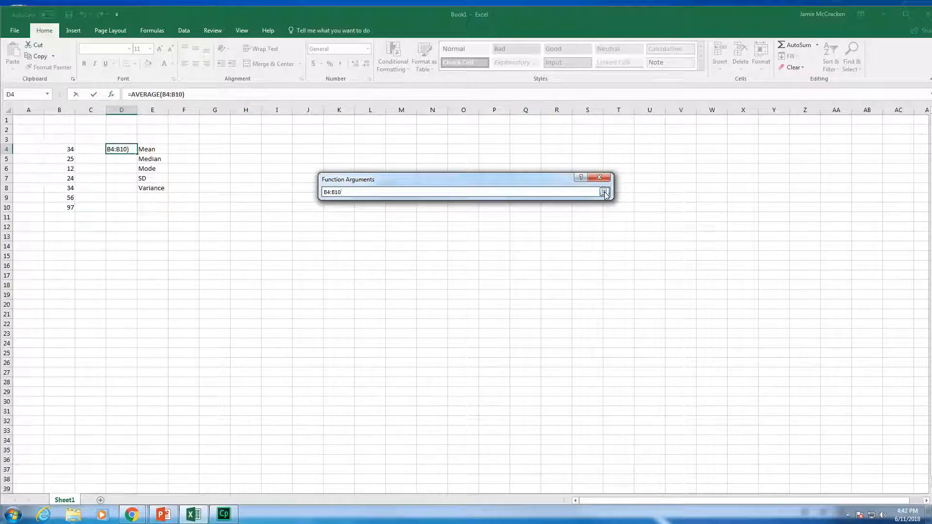
click(550, 333)
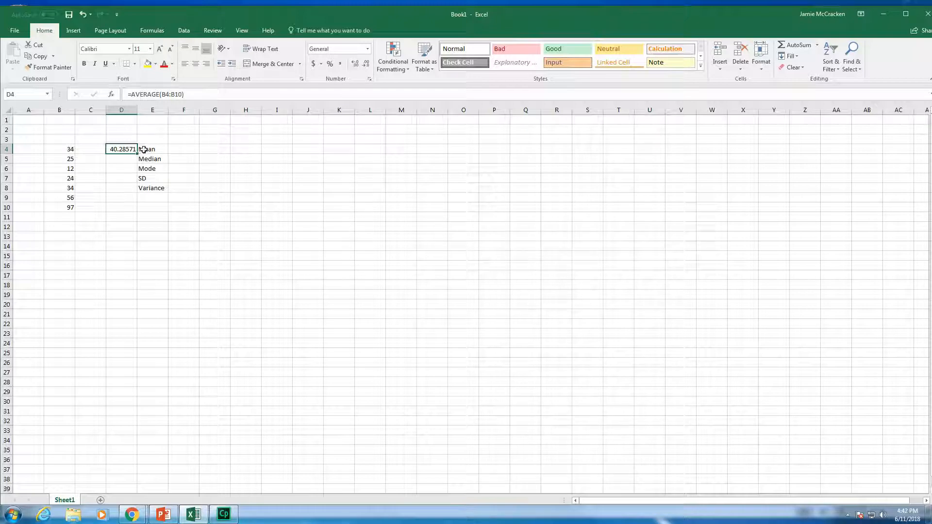
- Search for the "median" function and insert MEDIAN over B4:B10 in cell D5, beside the Median label
click(122, 161)
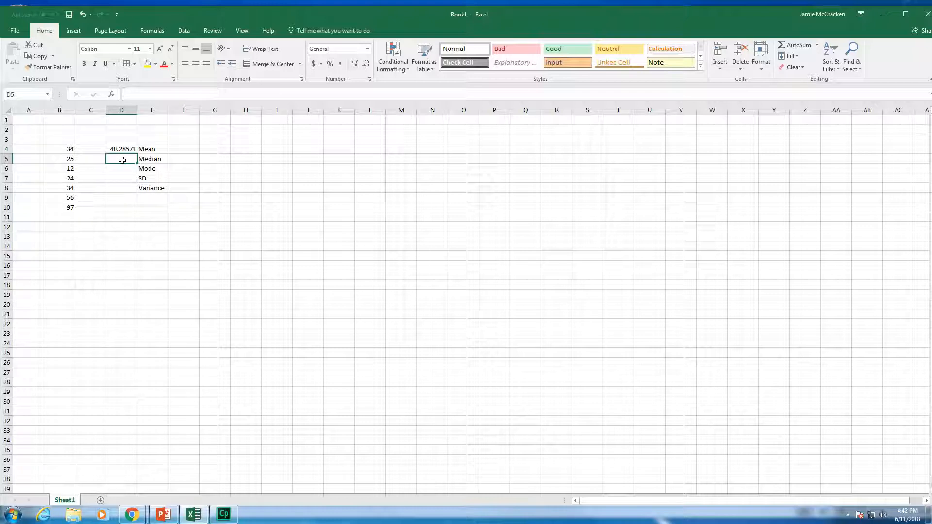
click(111, 95)
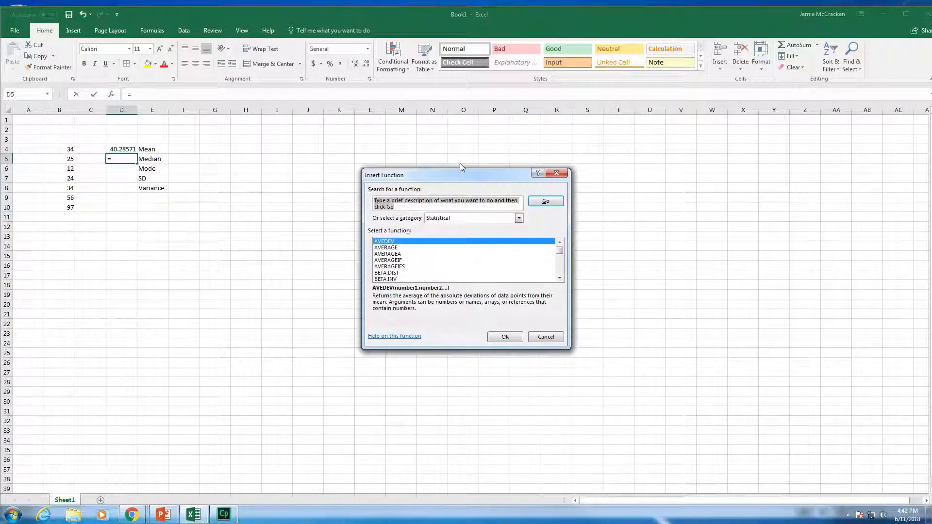
text(m)
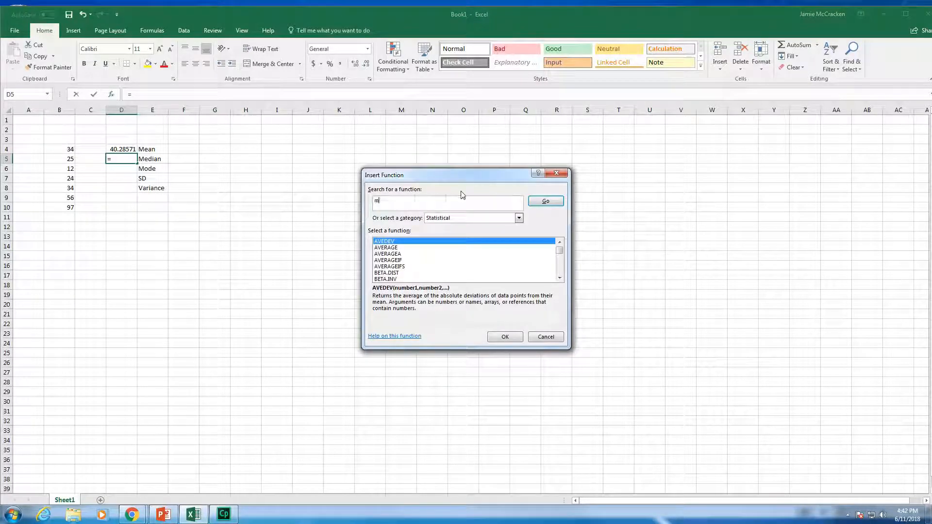
text(edian)
key(Return)
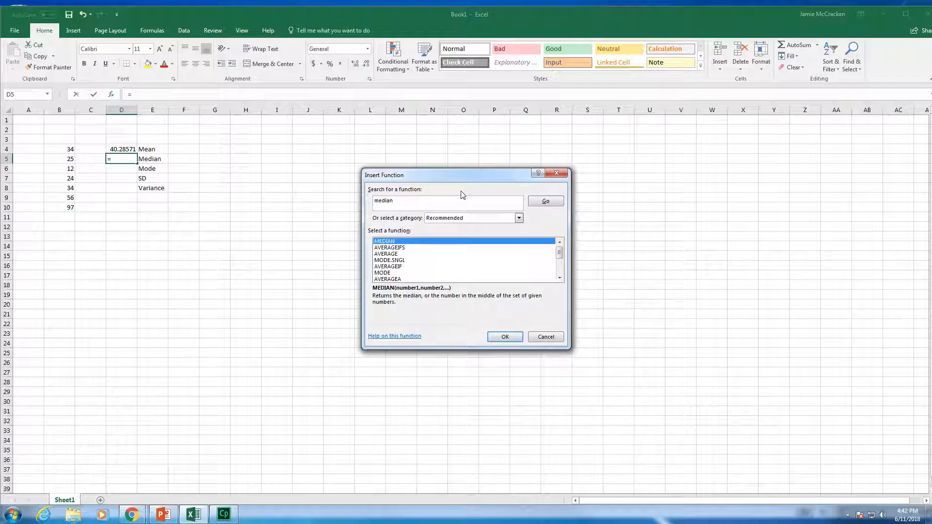
double_click(387, 241)
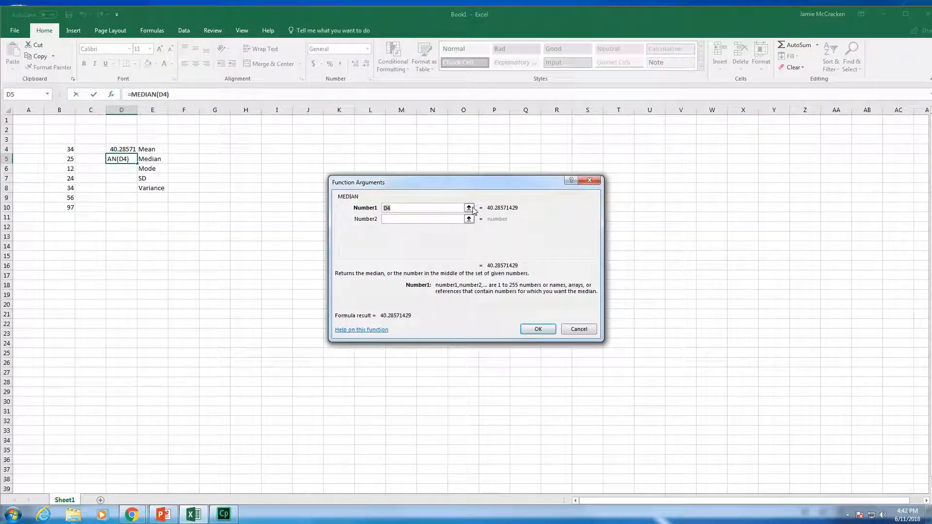
drag(67, 149, 68, 208)
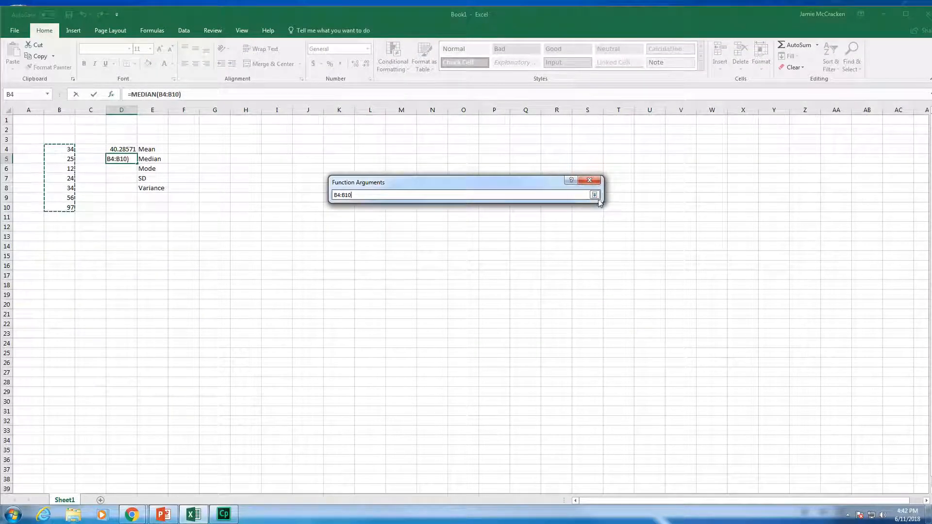
click(594, 194)
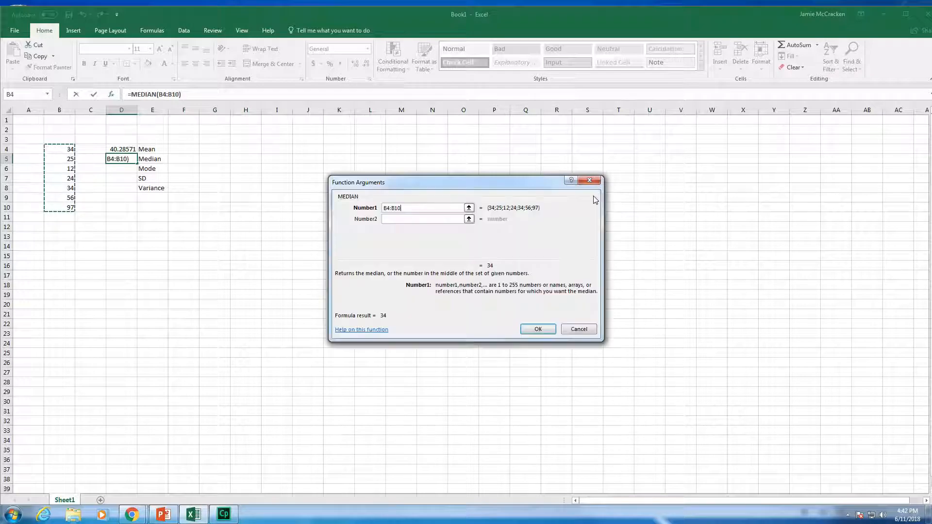
click(537, 329)
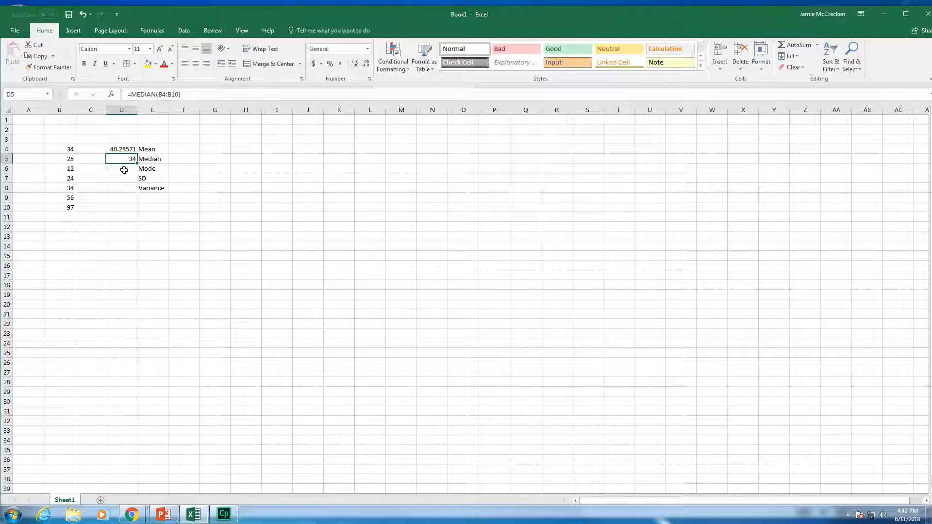
- Search for the "mode" function and insert MODE over B4:B10 in cell D6, beside the Mode label
click(124, 170)
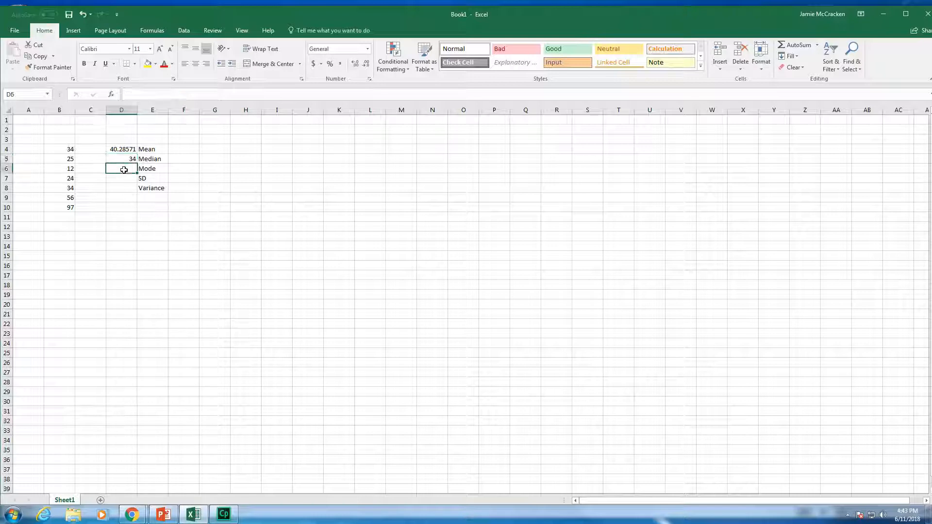
click(115, 96)
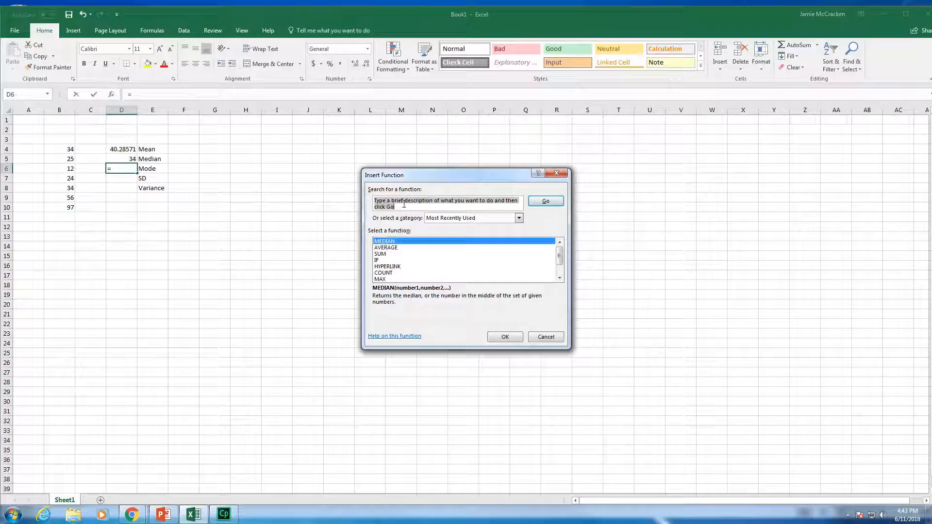
text(mode)
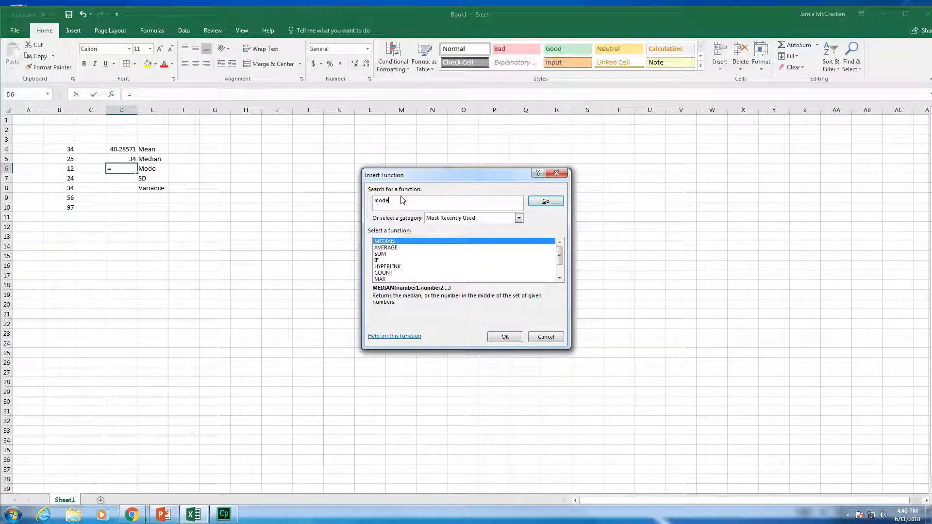
key(Return)
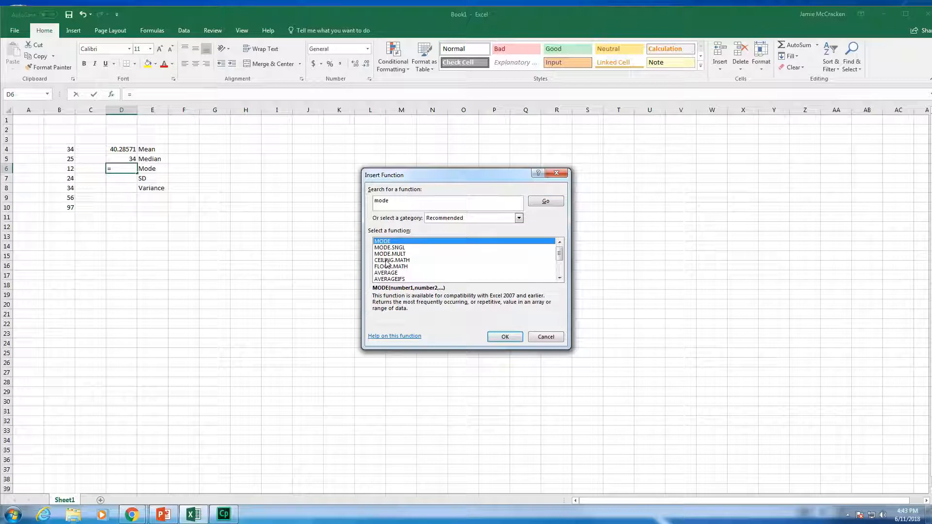
double_click(393, 242)
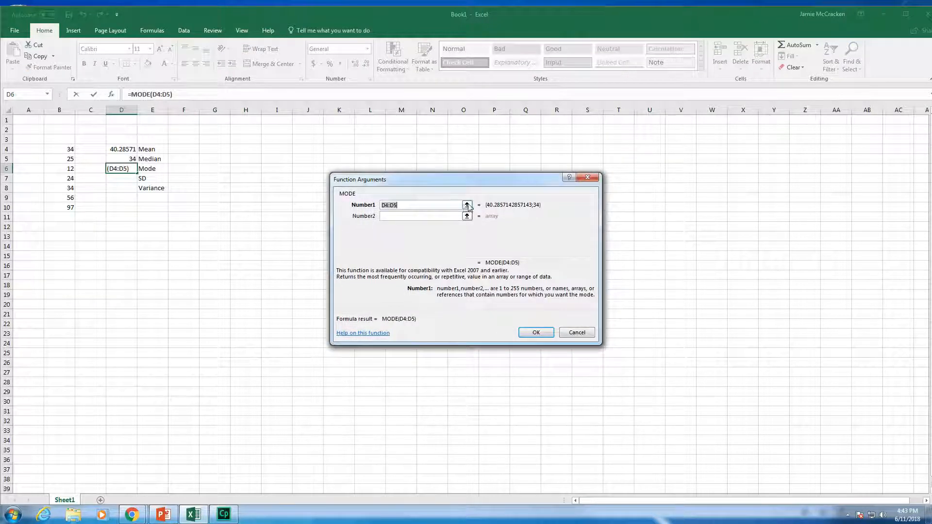
click(467, 204)
drag(71, 149, 70, 208)
click(592, 192)
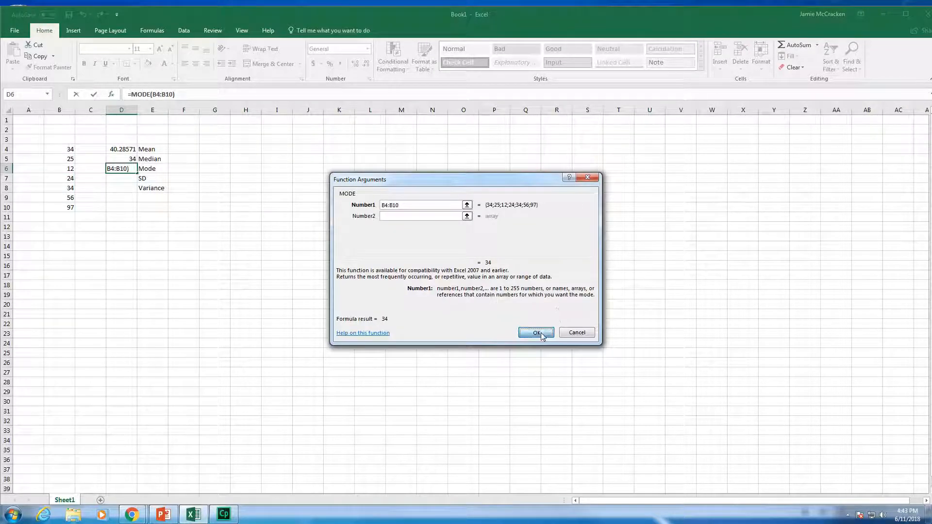
click(544, 333)
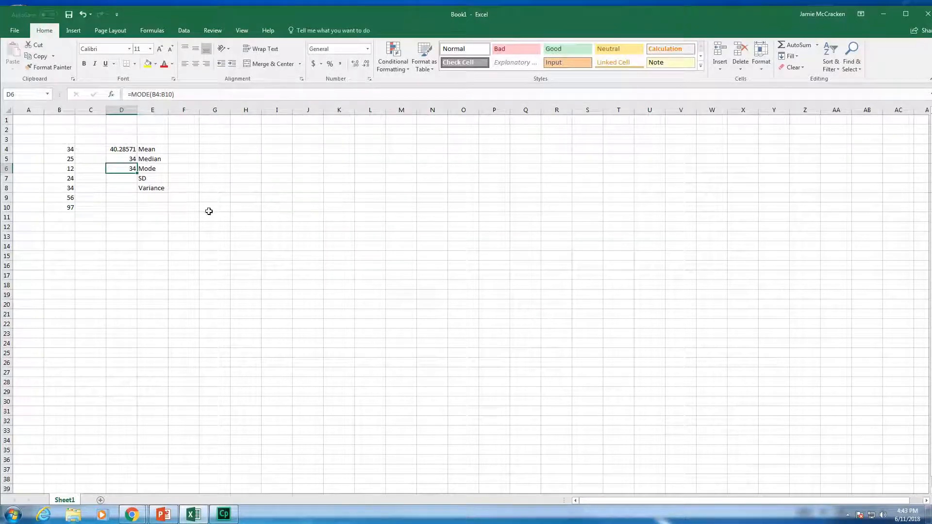
- Set cell B8 to 30 to test how the statistics respond, and restore it to 34
click(61, 189)
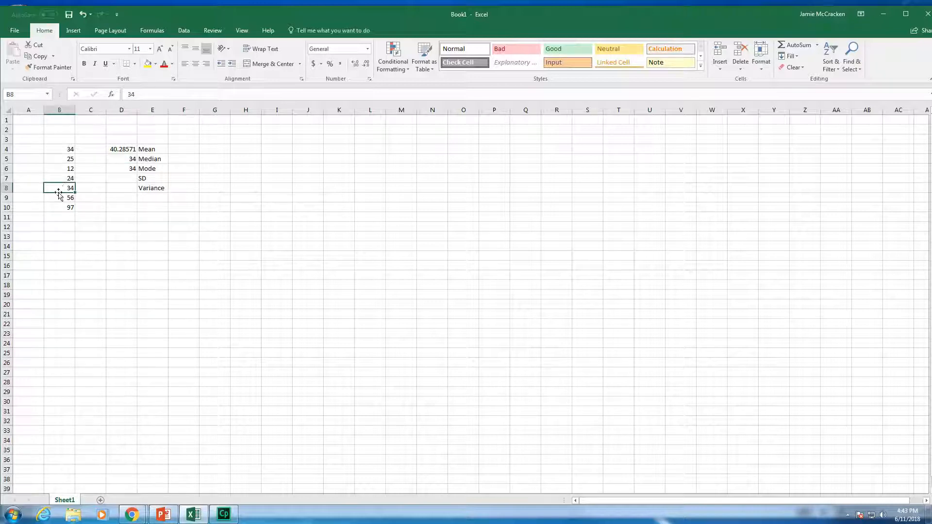
text(30)
key(Return)
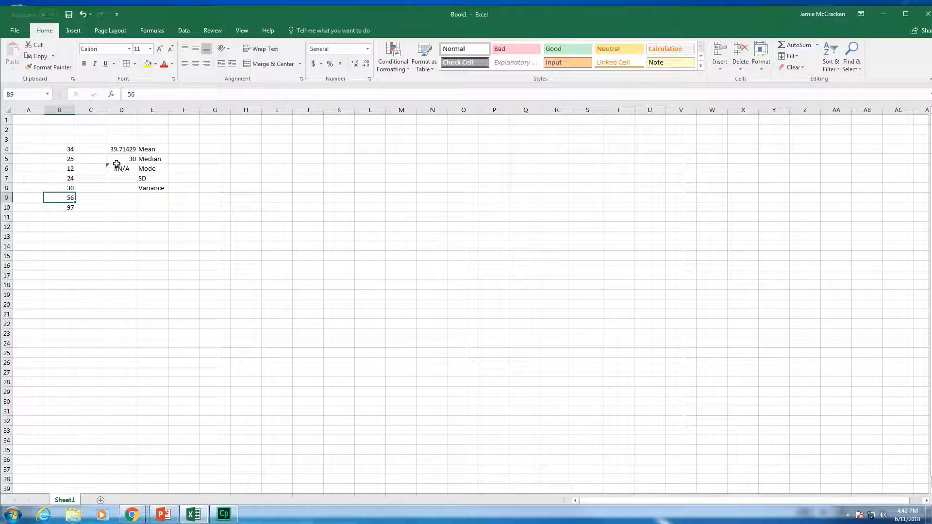
click(60, 188)
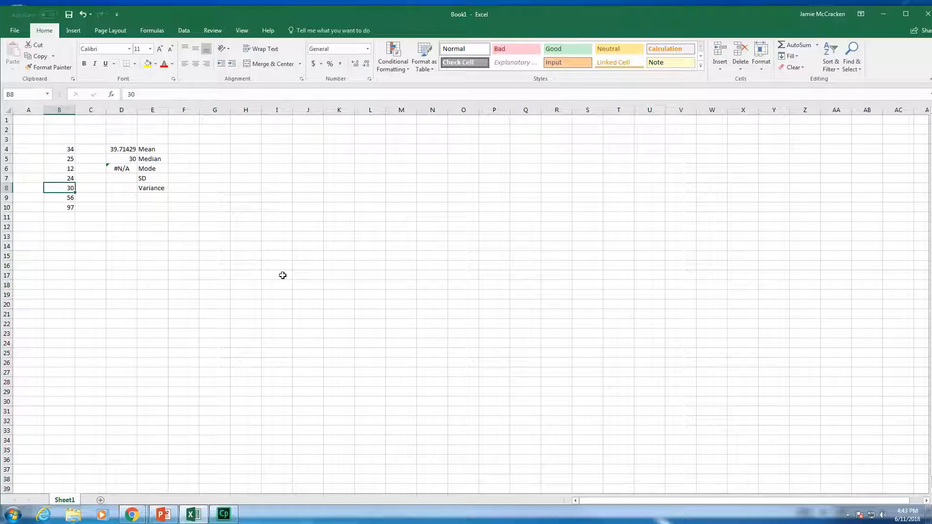
text(34)
key(Return)
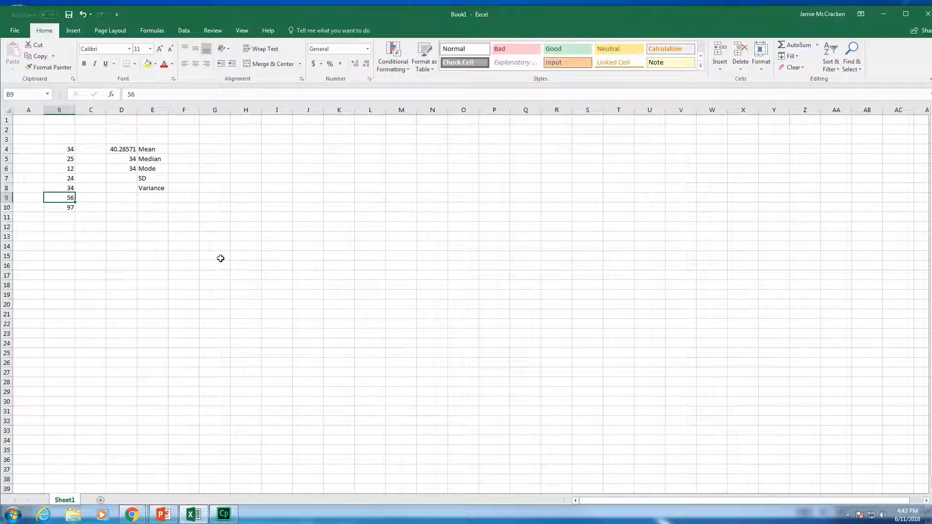
- Search for the "stdev" function and insert STDEV over B4:B10 in cell D7, beside the SD label
click(121, 178)
click(111, 94)
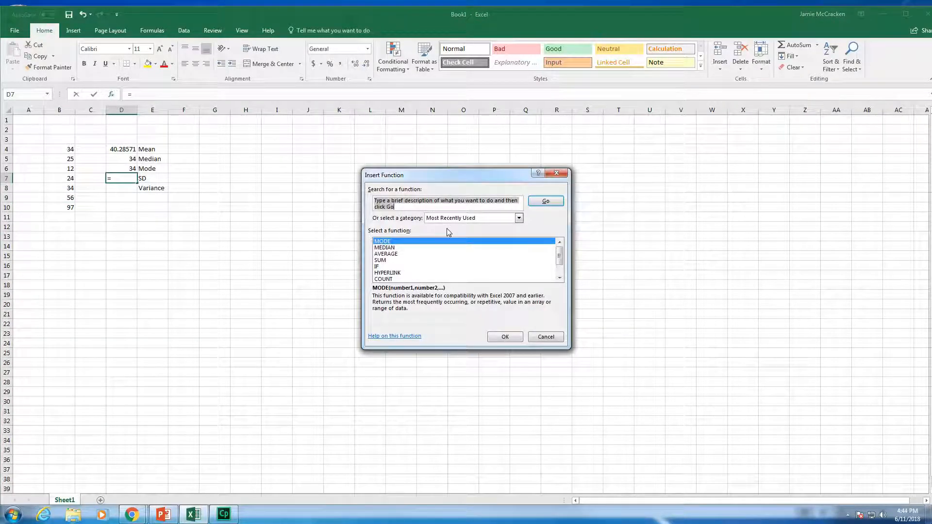
text(s)
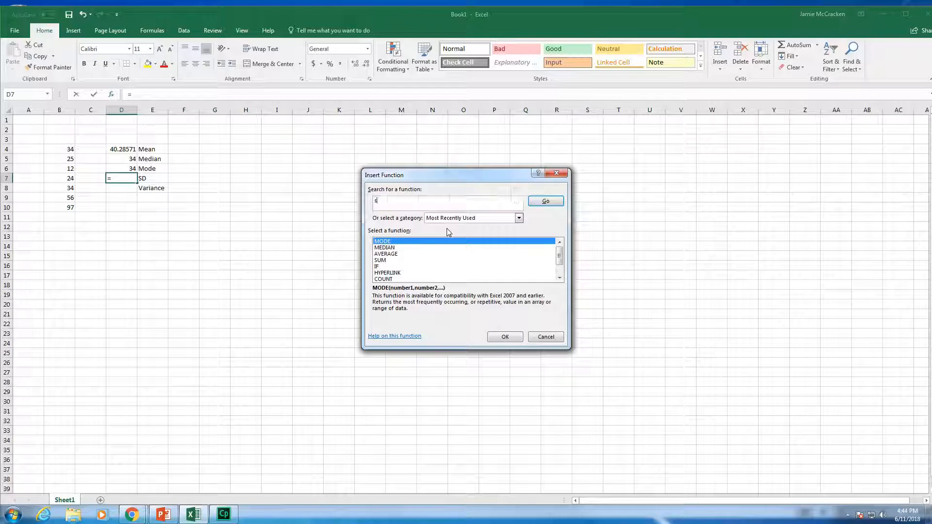
text(tdev)
key(Return)
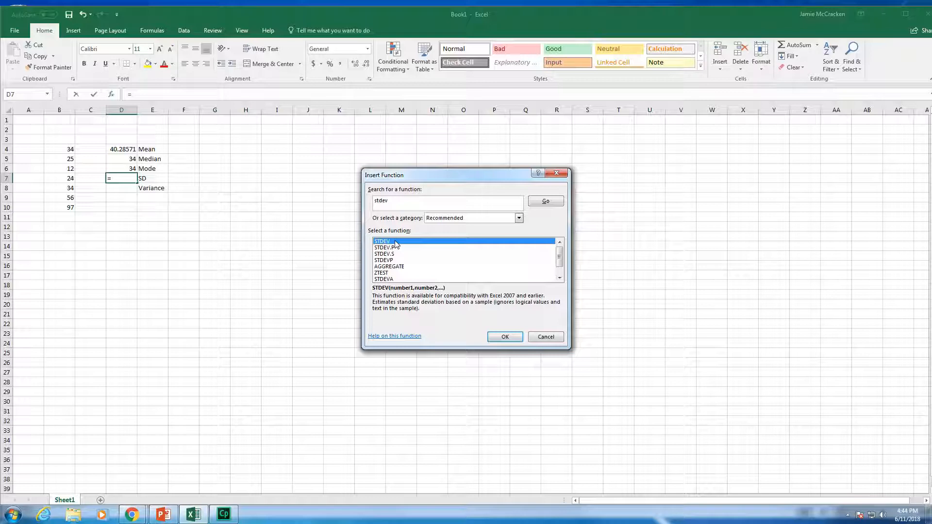
click(505, 336)
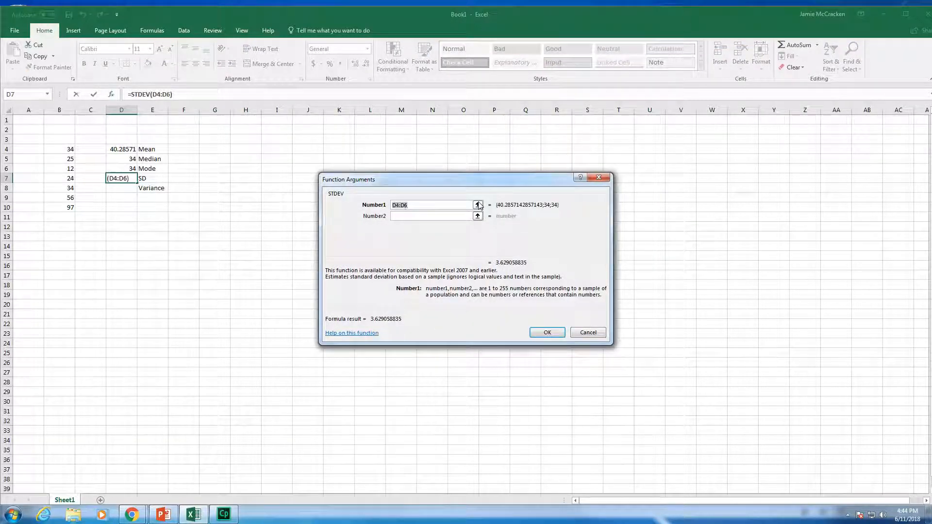
click(478, 205)
drag(63, 152, 68, 207)
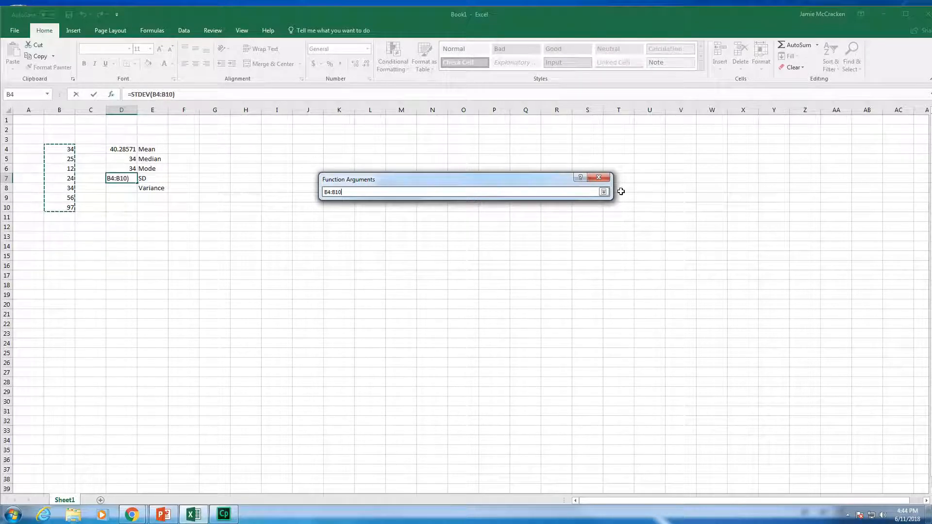
click(604, 191)
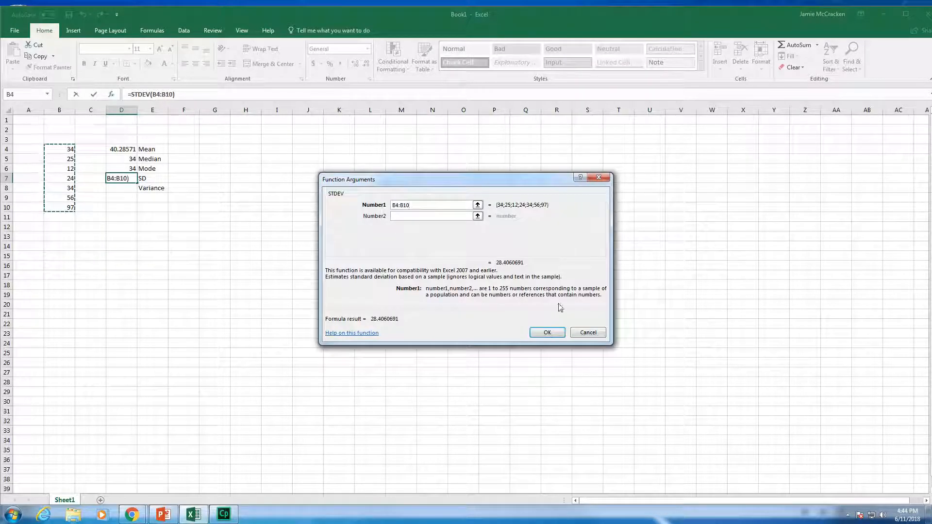
click(547, 332)
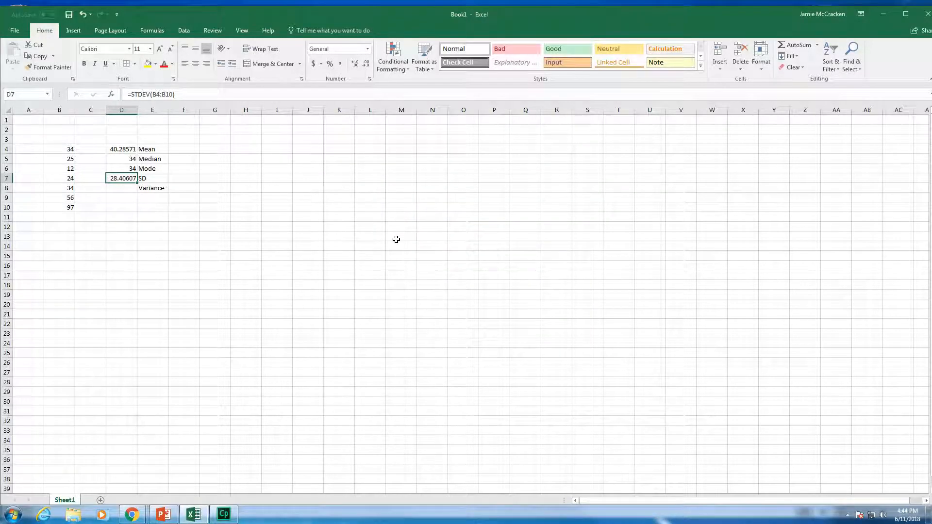
- Search for the "variance" function and insert VAR over B4:B10 in cell D8, beside the Variance label
click(124, 189)
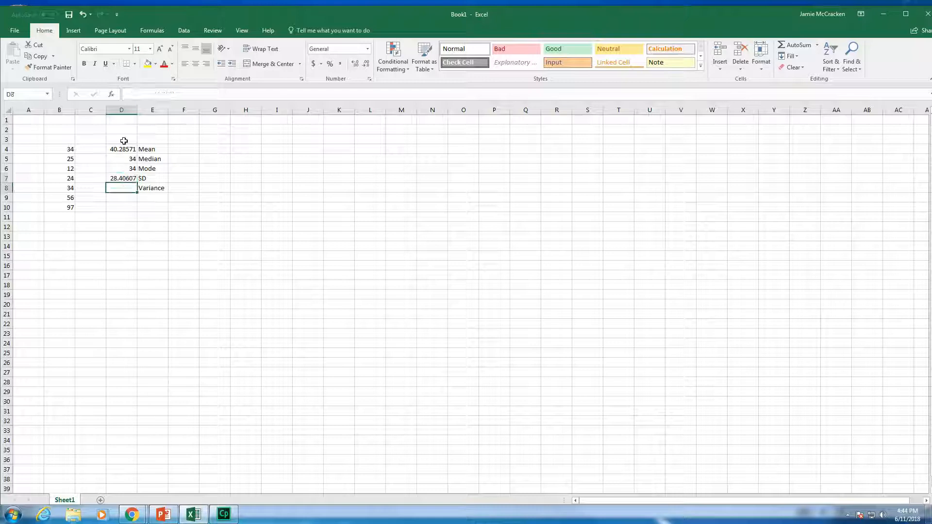
click(113, 96)
text(variance)
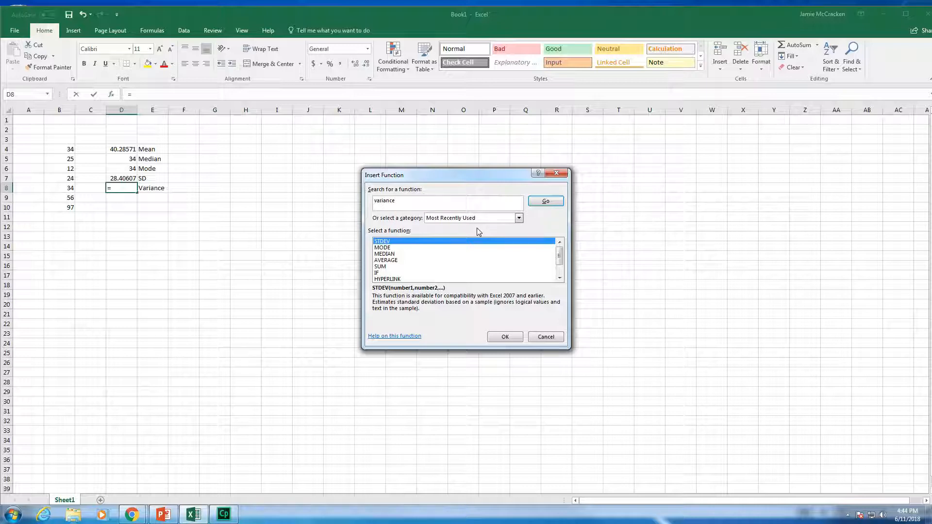
key(Return)
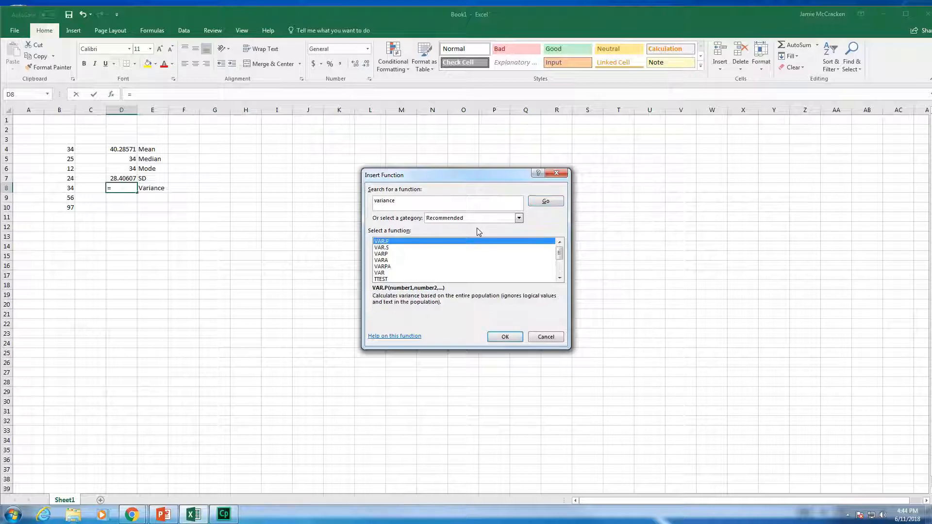
click(381, 274)
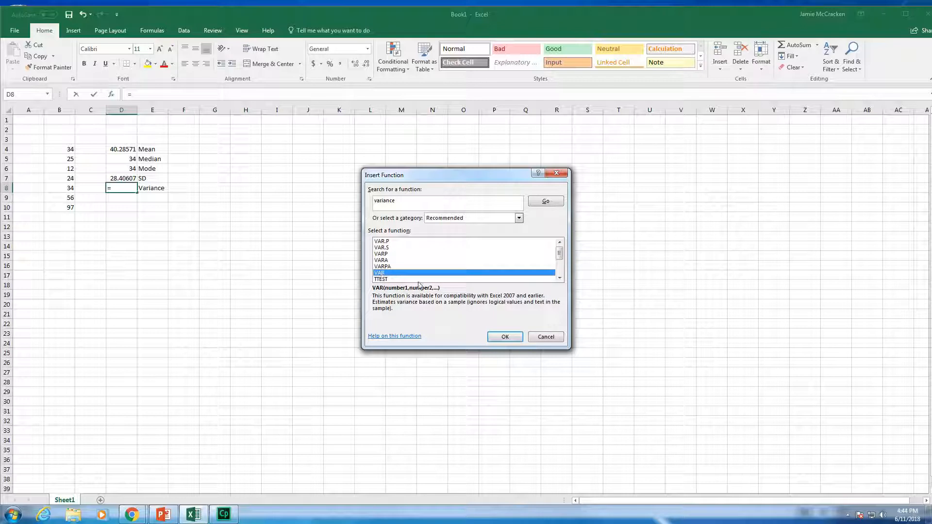
click(516, 337)
click(478, 205)
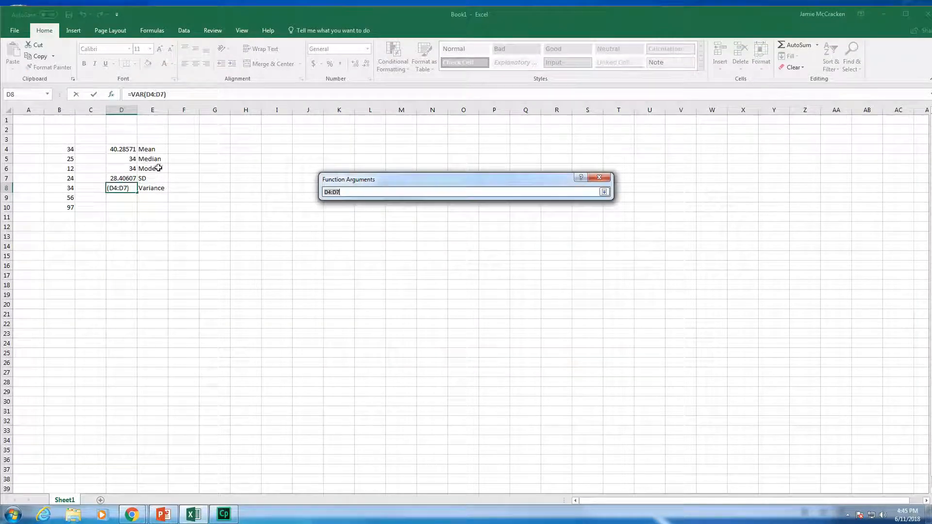
click(56, 148)
drag(57, 147, 68, 204)
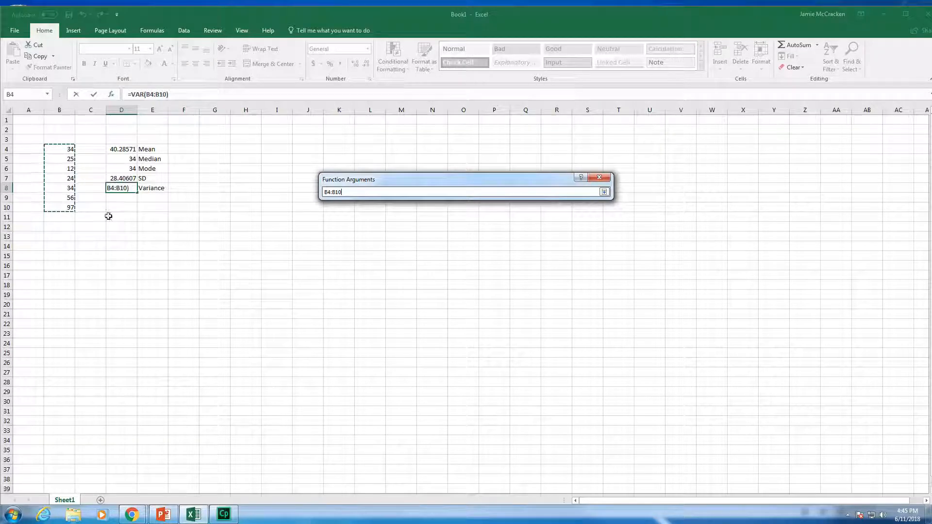
click(604, 193)
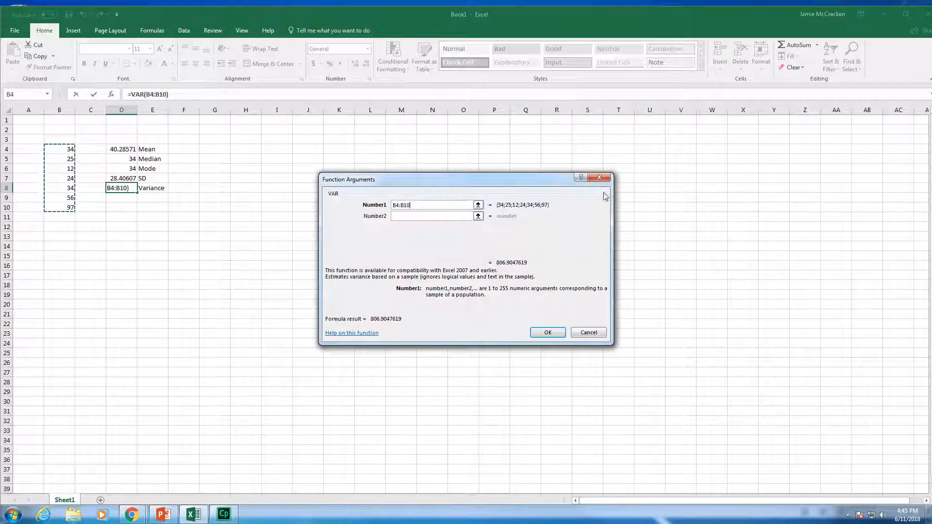
click(546, 332)
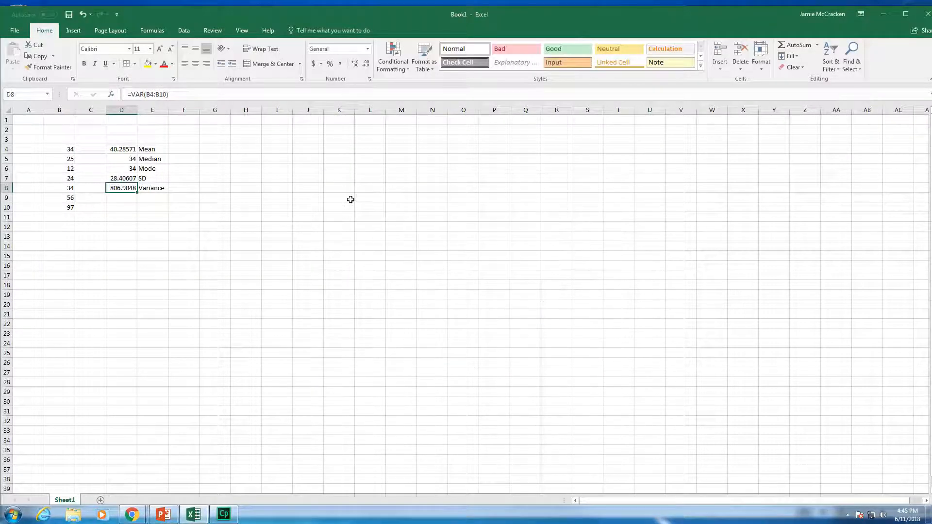
- Find QUARTILE.INC in the Statistical function category and insert it into cell D9, below the variance result
click(127, 198)
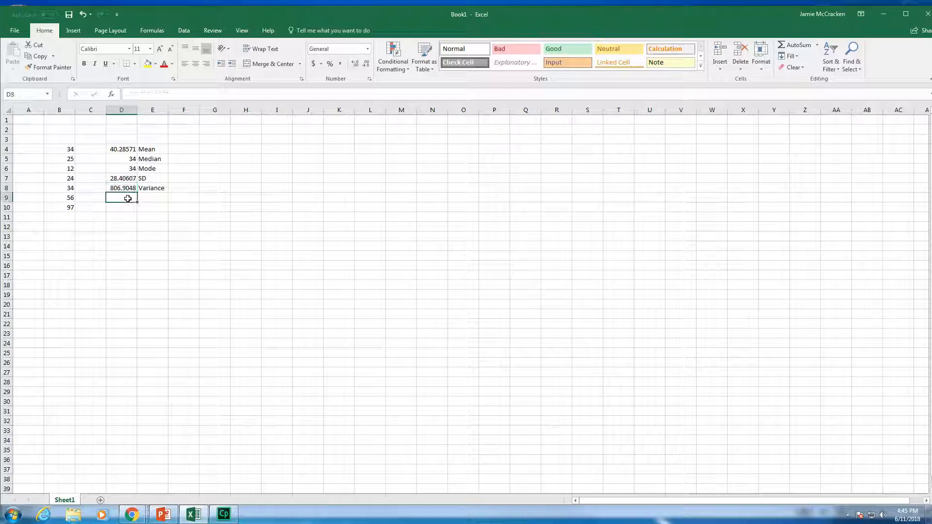
click(112, 96)
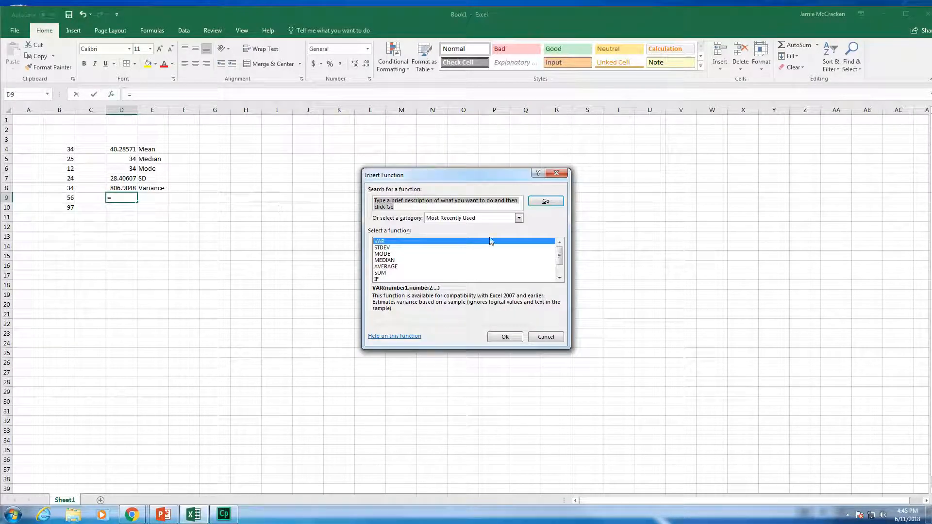
click(519, 218)
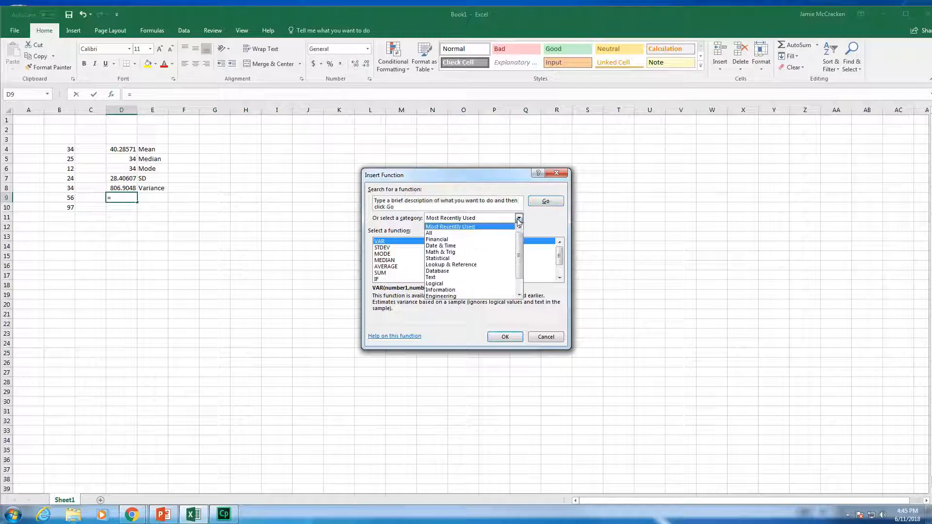
click(453, 258)
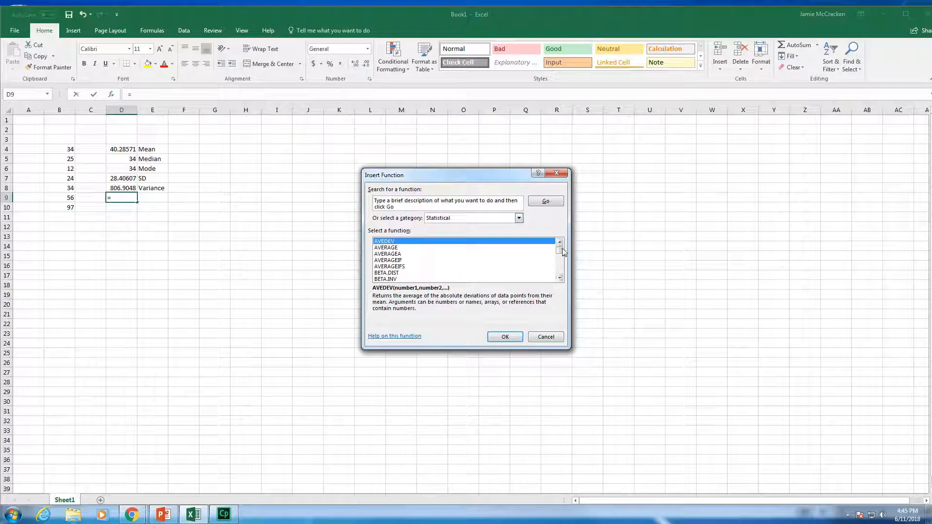
drag(562, 248, 561, 259)
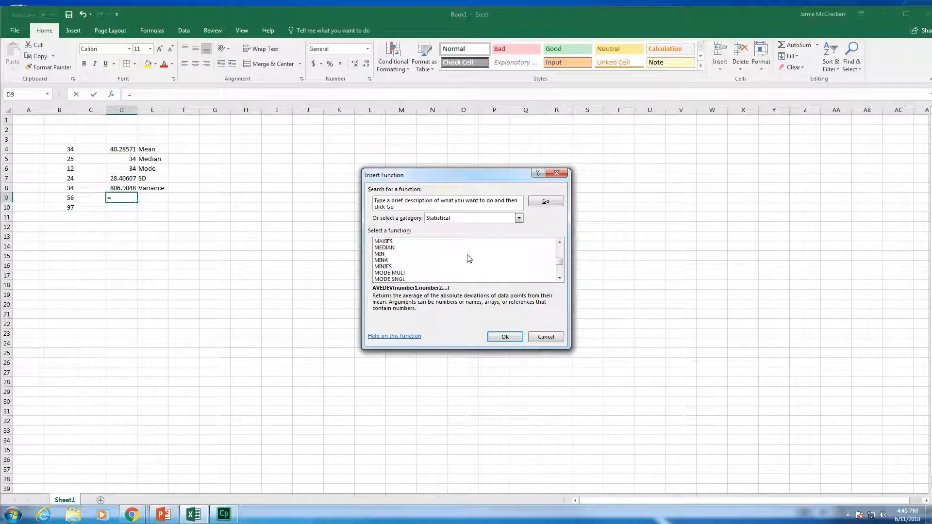
click(560, 242)
click(559, 241)
click(559, 242)
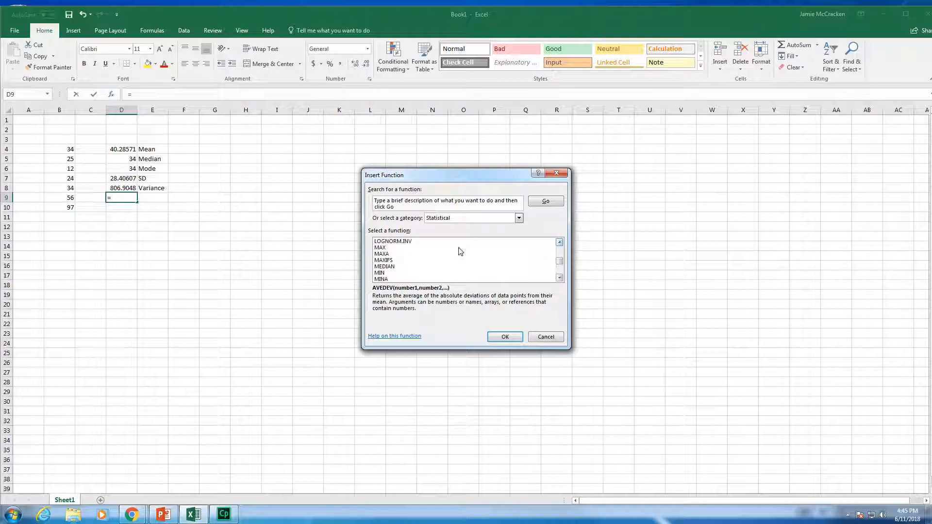
click(559, 273)
click(559, 274)
click(559, 275)
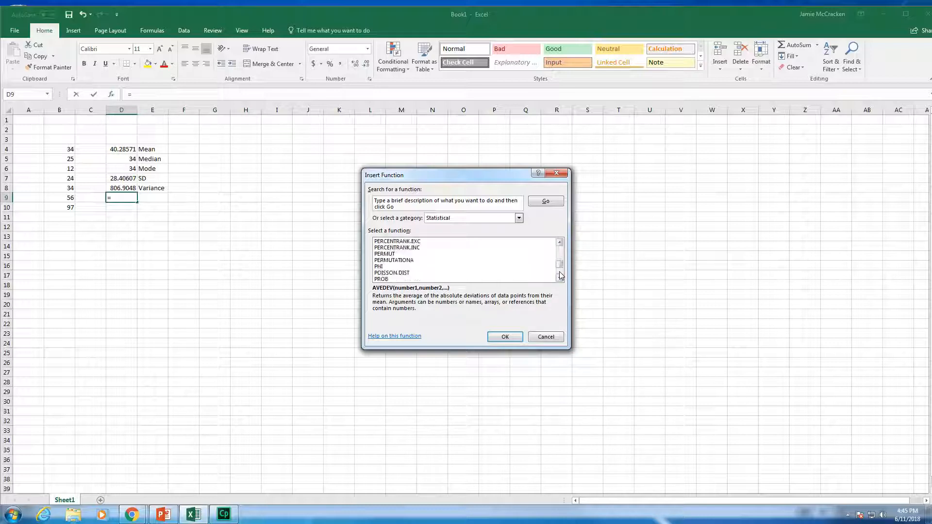
click(559, 274)
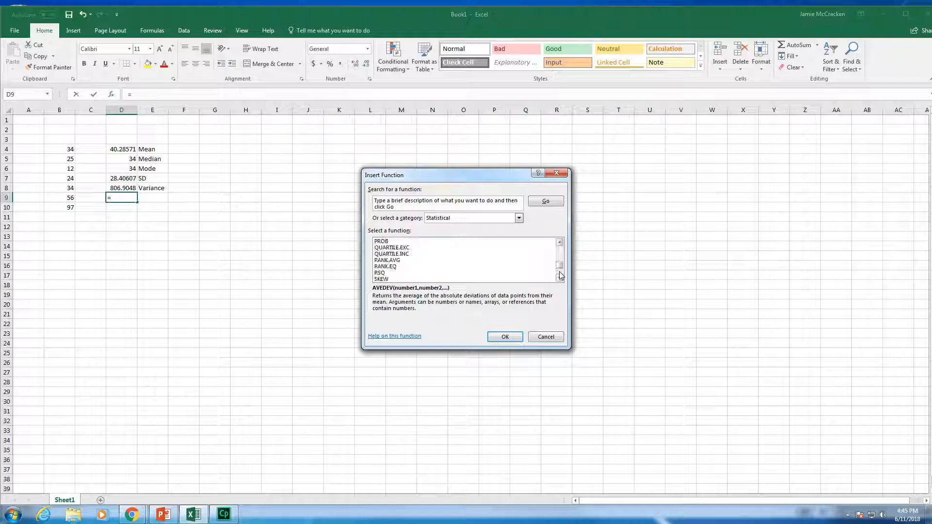
click(407, 255)
click(505, 336)
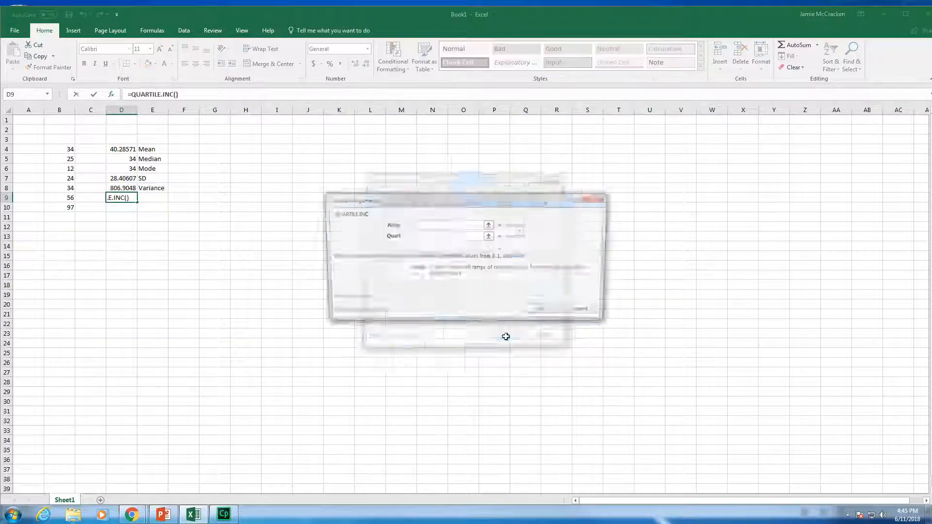
- Set the QUARTILE.INC array to B4:B10 and its quart argument to 1
click(489, 224)
drag(65, 152, 50, 206)
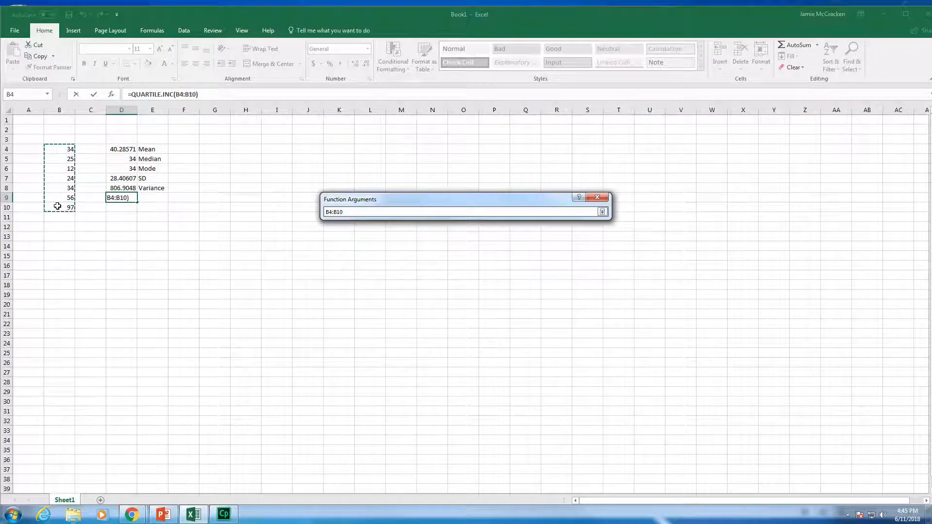
click(602, 211)
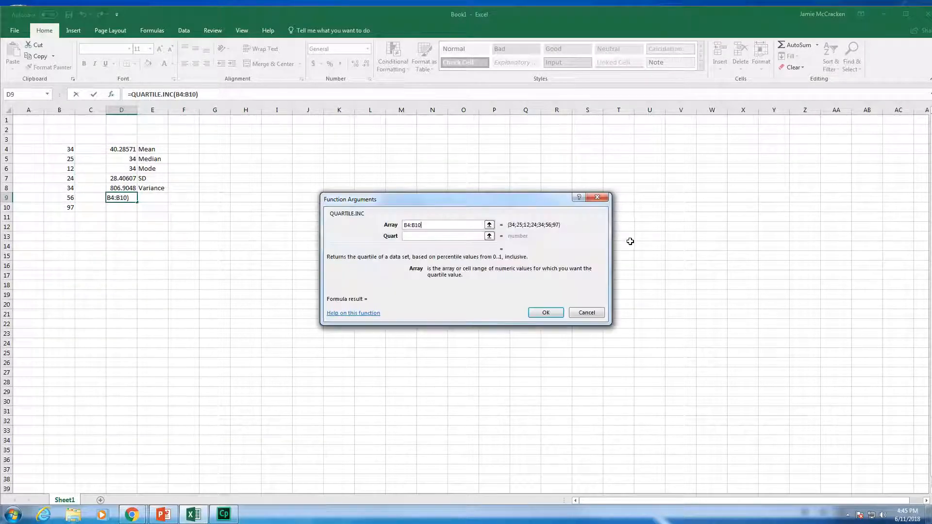
click(446, 237)
text(1)
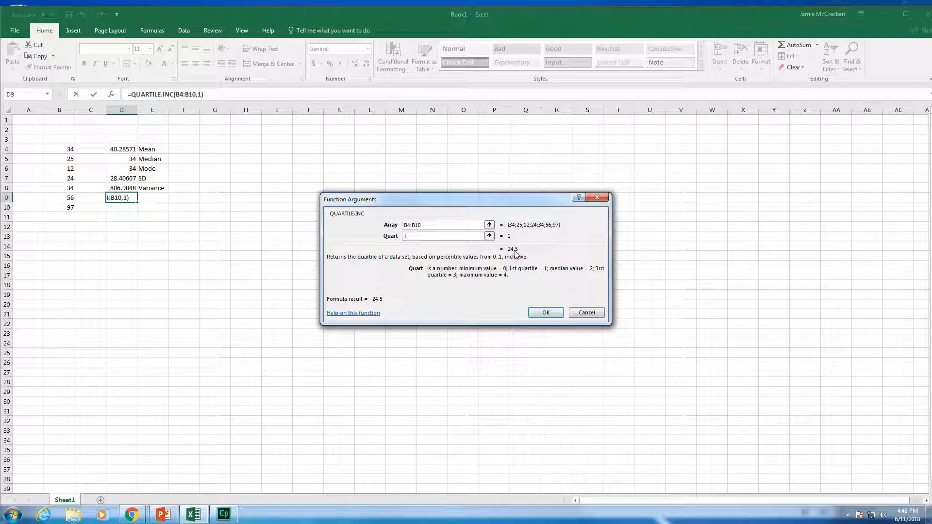
- Try quart value 2, complete the QUARTILE.INC formula with quart 3, and label it Q3 in cell E9
key(BackSpace)
text(2)
key(BackSpace)
text(3)
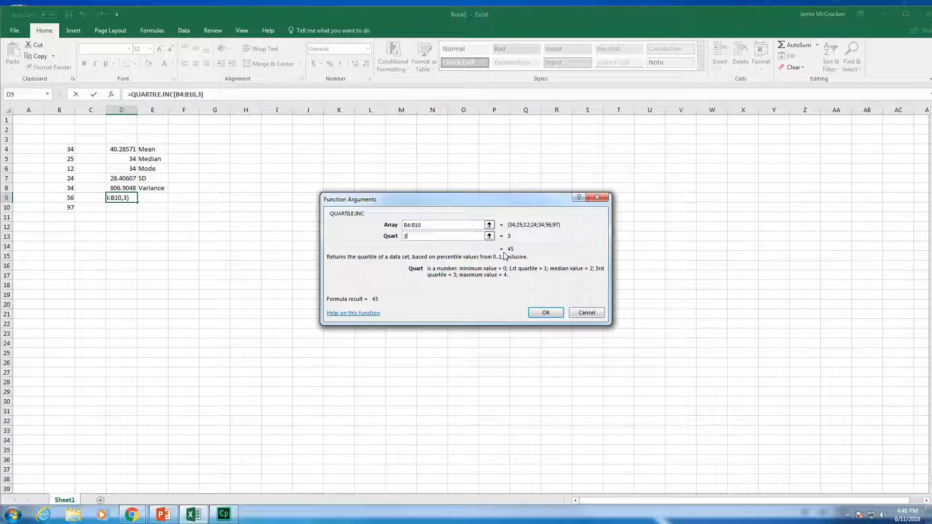
click(545, 313)
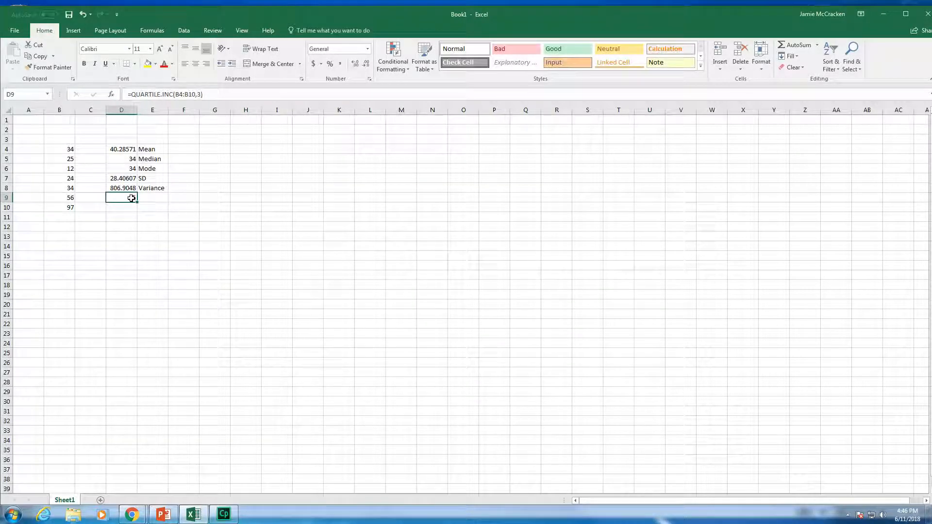
click(152, 198)
text(Q3)
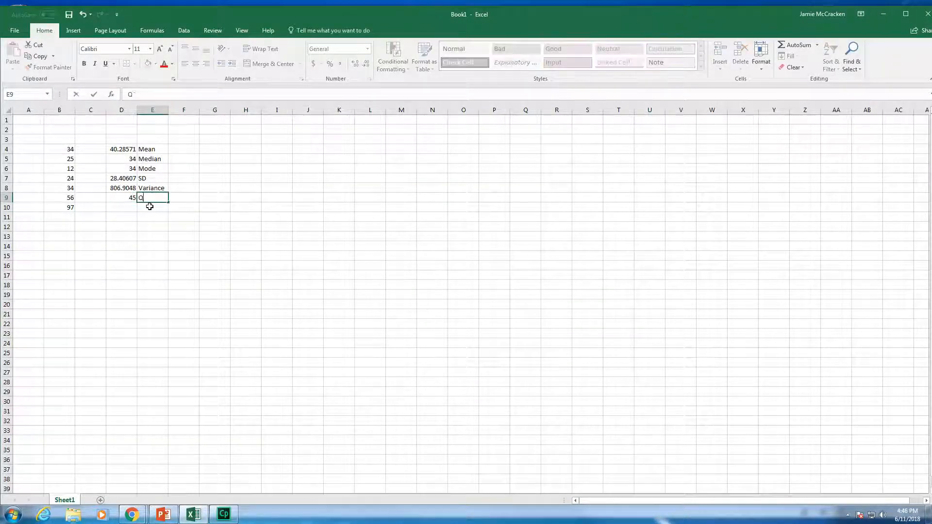
- Search for the "min" function and insert MIN over B4:B10 in cell D10
click(123, 209)
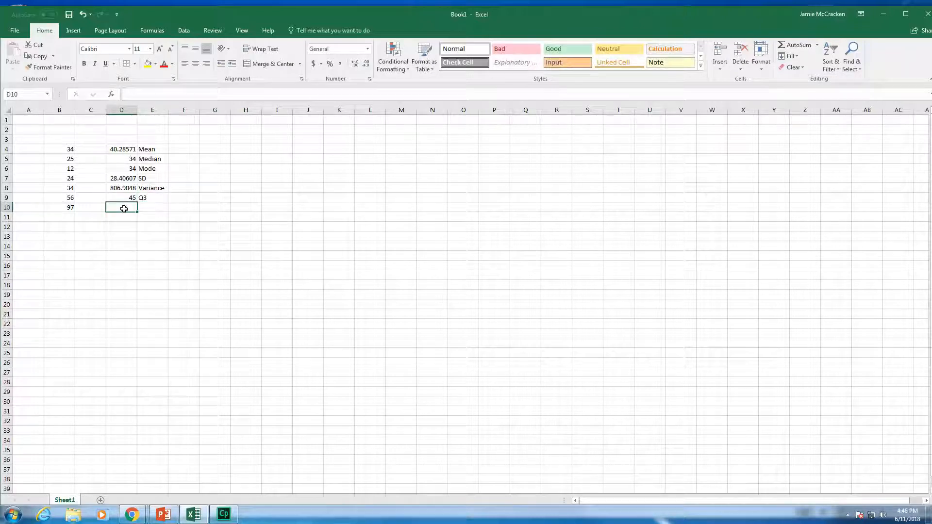
click(113, 95)
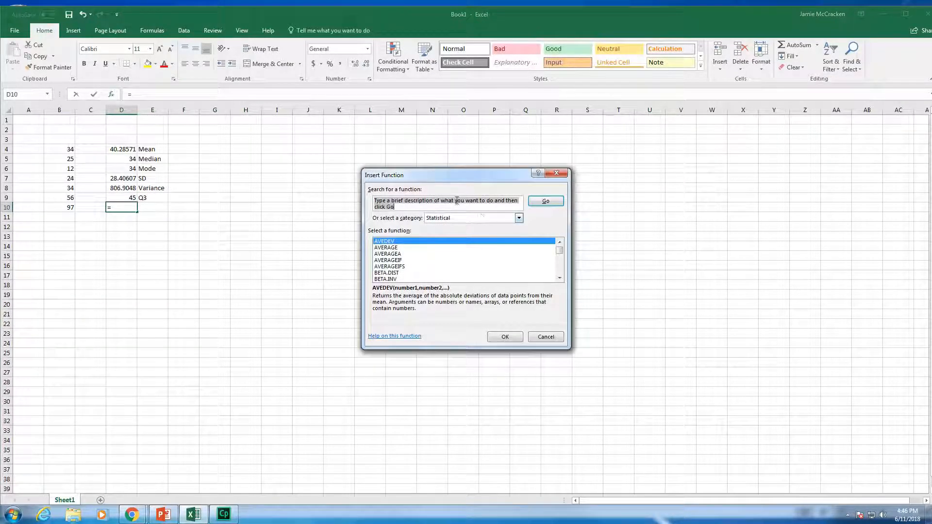
text(min)
key(Return)
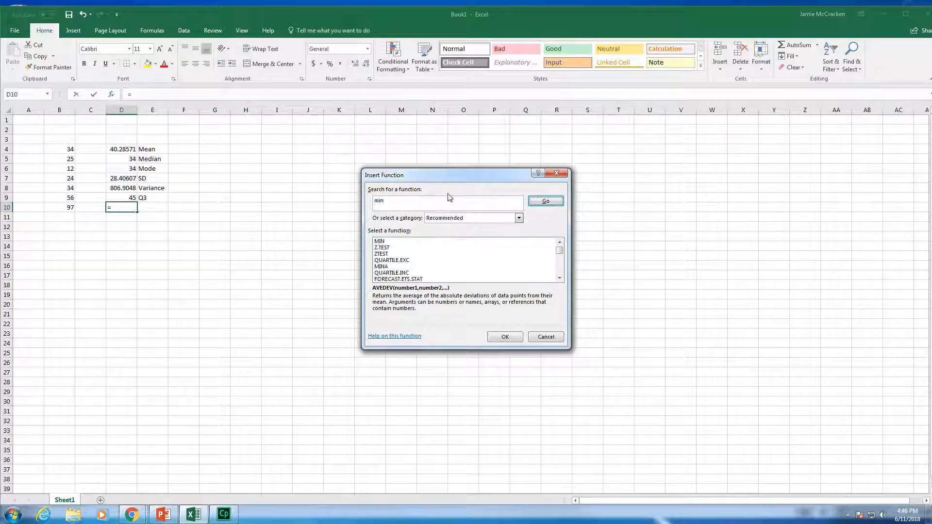
double_click(381, 242)
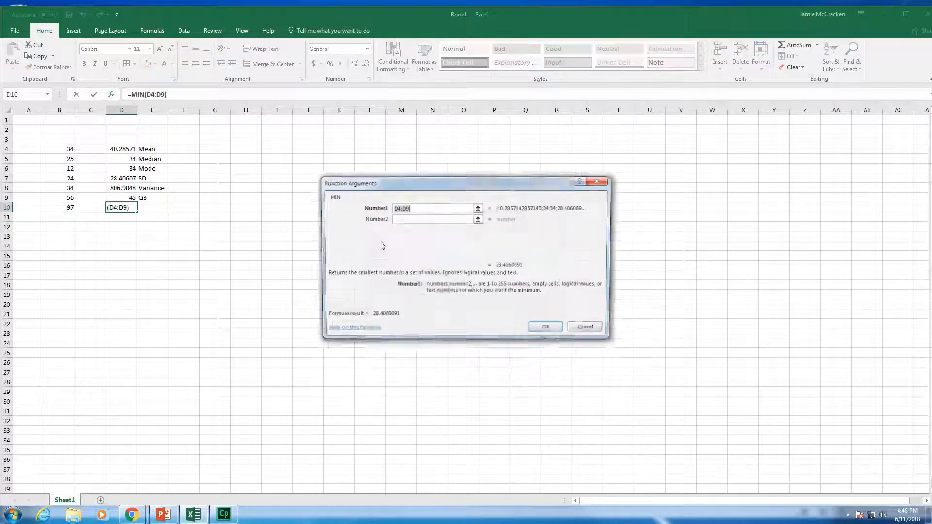
click(482, 208)
drag(64, 149, 67, 207)
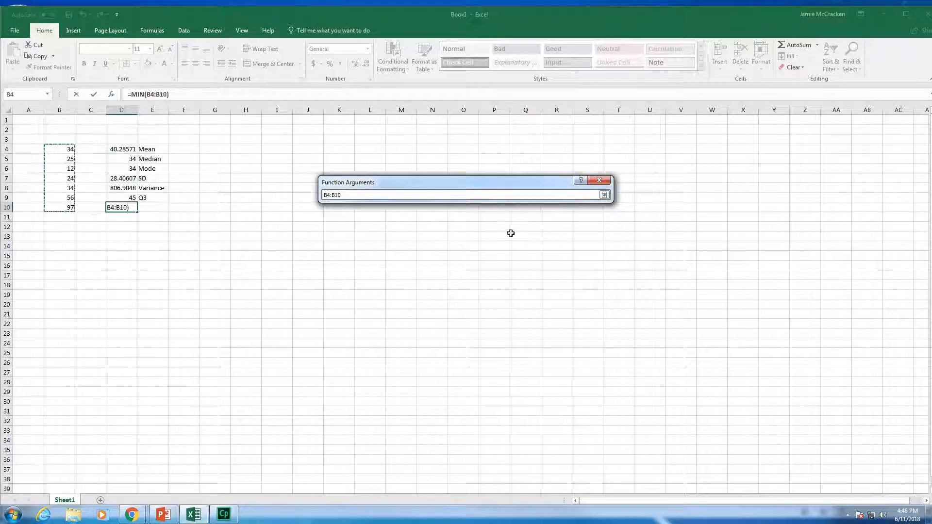
click(604, 194)
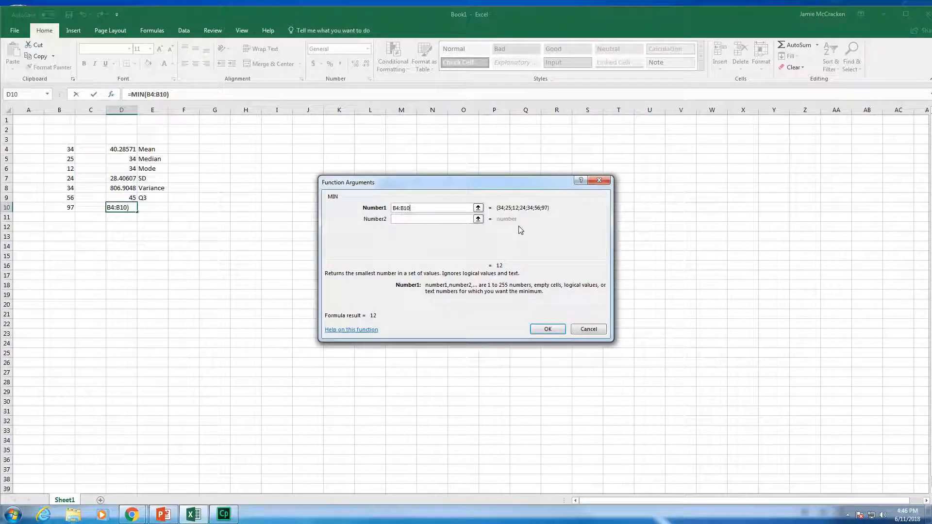
click(554, 328)
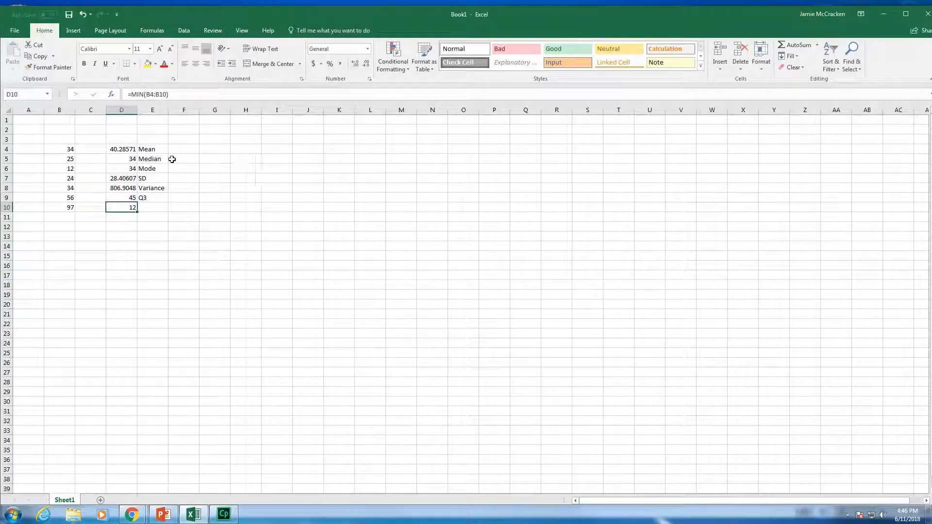
- Enter the label Minimum in cell E10, beside the MIN result
click(143, 206)
text(Minimum)
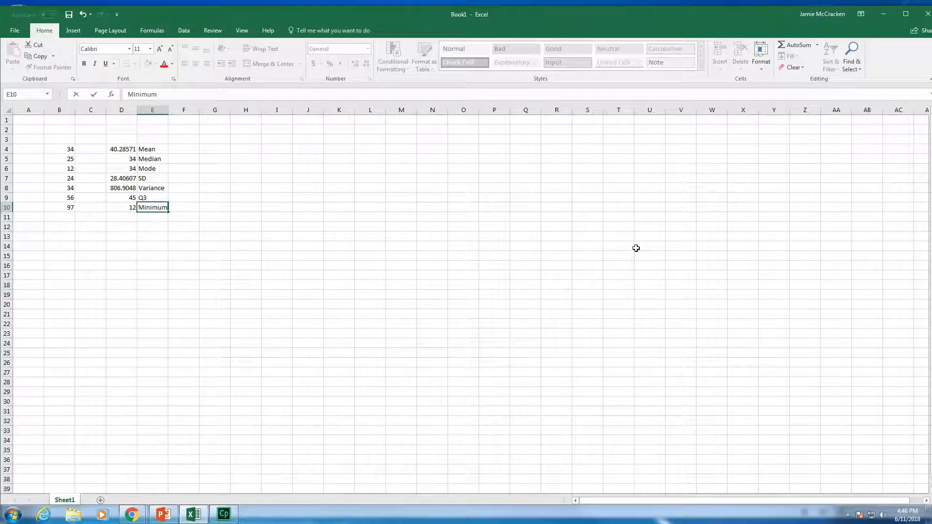
key(Return)
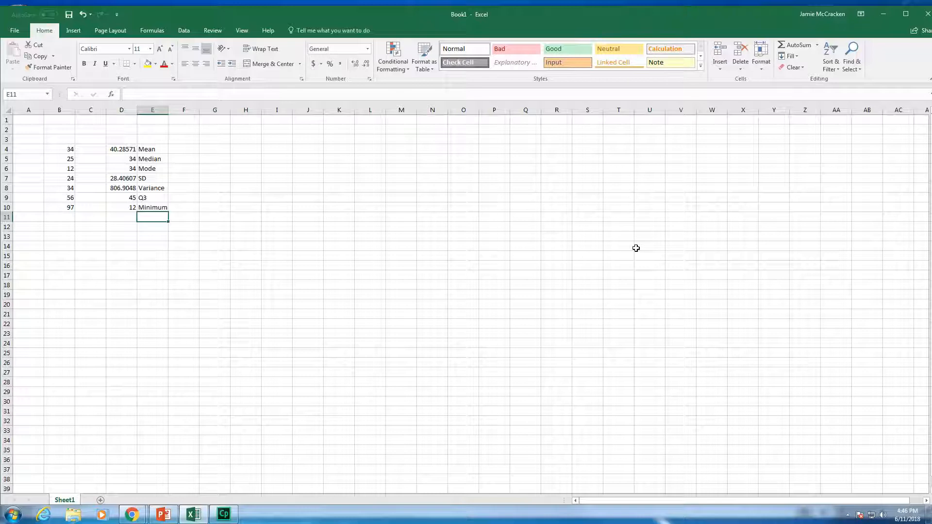